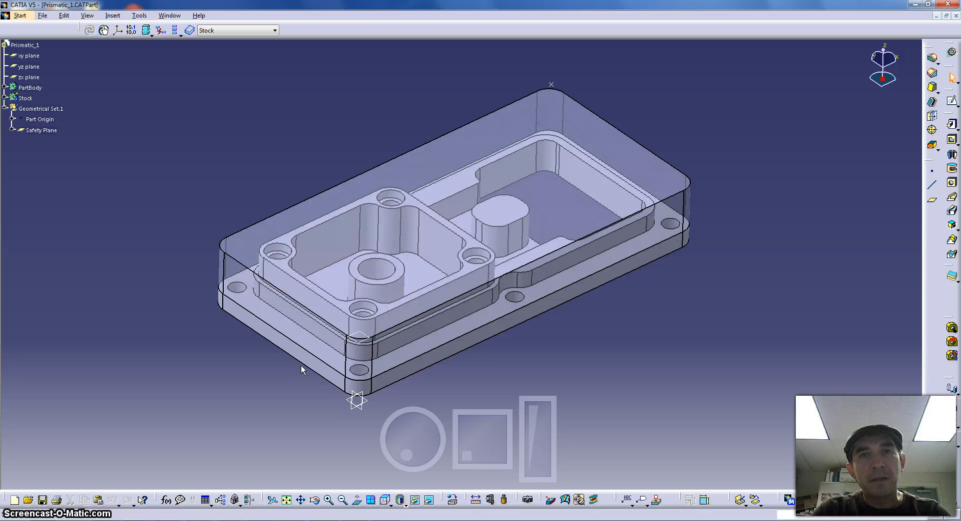
pyautogui.click(139, 16)
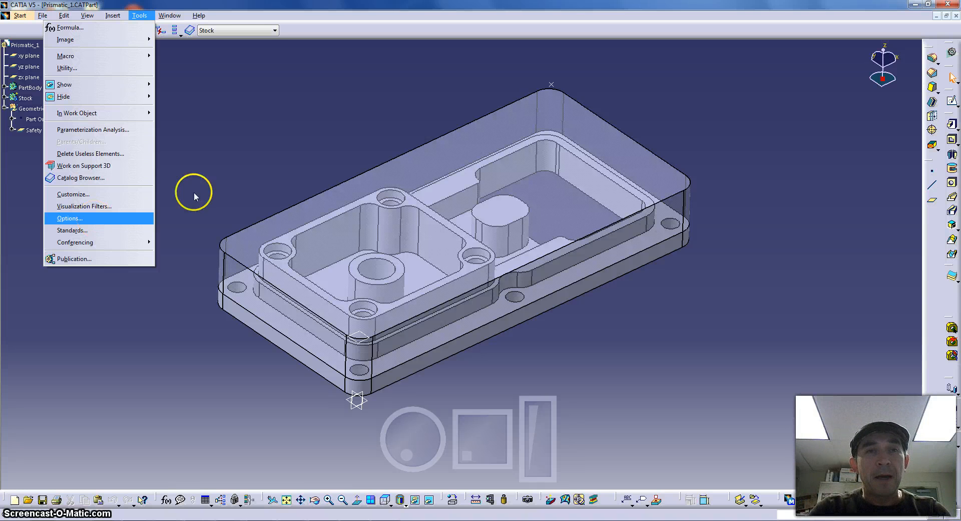
pyautogui.click(297, 140)
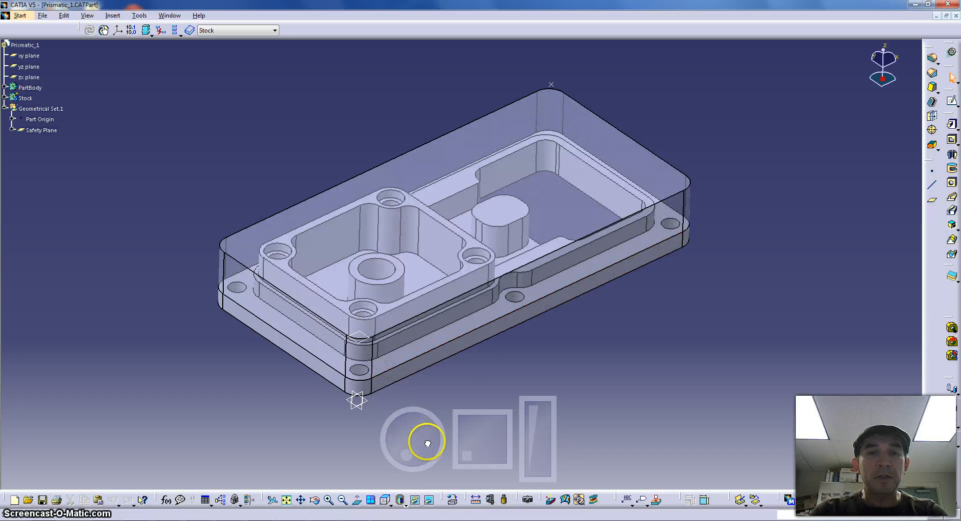
pyautogui.moveTo(427, 443)
pyautogui.mouseDown(button='middle')
pyautogui.moveTo(414, 389)
pyautogui.moveTo(431, 390)
pyautogui.moveTo(414, 442)
pyautogui.moveTo(417, 453)
pyautogui.moveTo(425, 448)
pyautogui.mouseUp(button='middle')
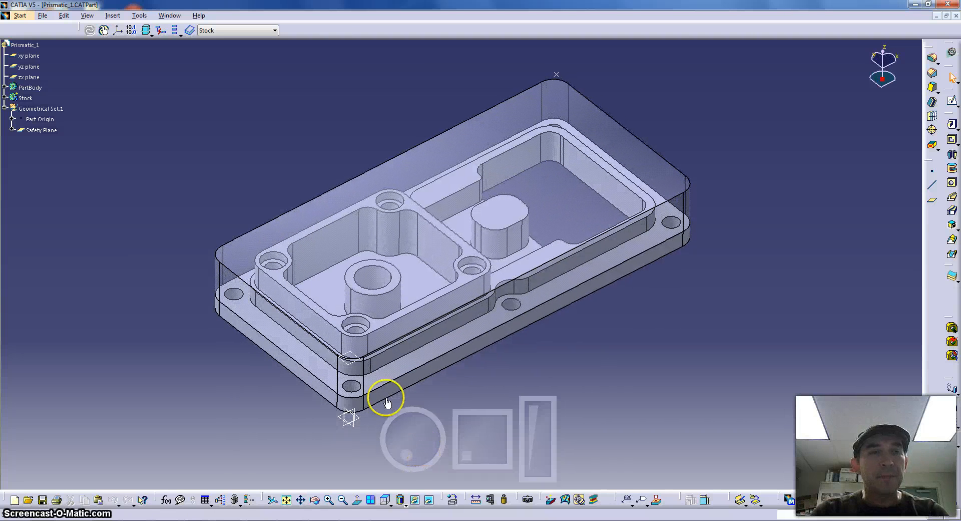
# - Hide the Stock body to inspect the finished part alone, and show it again
pyautogui.click(29, 56)
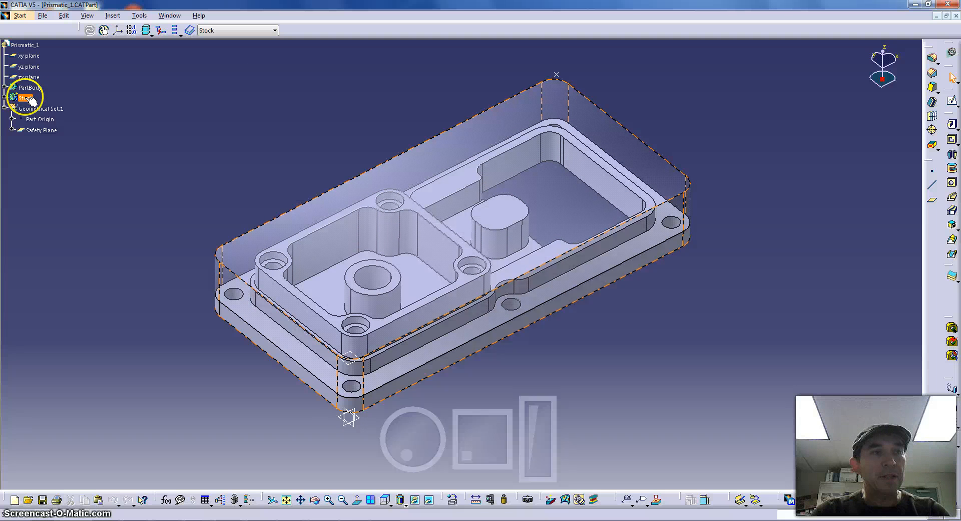
pyautogui.rightClick(31, 100)
pyautogui.click(49, 130)
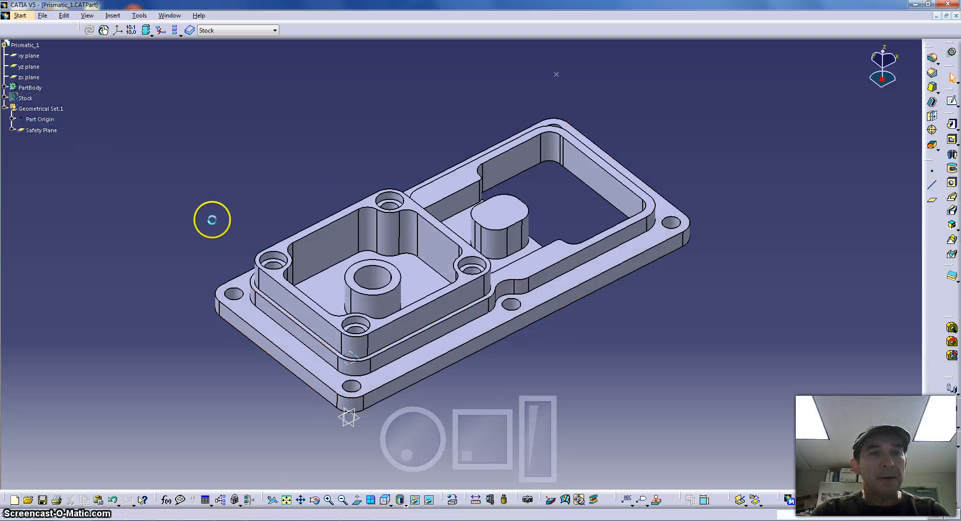
pyautogui.moveTo(418, 438)
pyautogui.mouseDown()
pyautogui.moveTo(399, 420)
pyautogui.moveTo(407, 451)
pyautogui.moveTo(429, 450)
pyautogui.moveTo(395, 409)
pyautogui.moveTo(410, 451)
pyautogui.moveTo(402, 447)
pyautogui.moveTo(416, 455)
pyautogui.moveTo(414, 446)
pyautogui.moveTo(398, 444)
pyautogui.moveTo(407, 459)
pyautogui.moveTo(412, 446)
pyautogui.mouseUp()
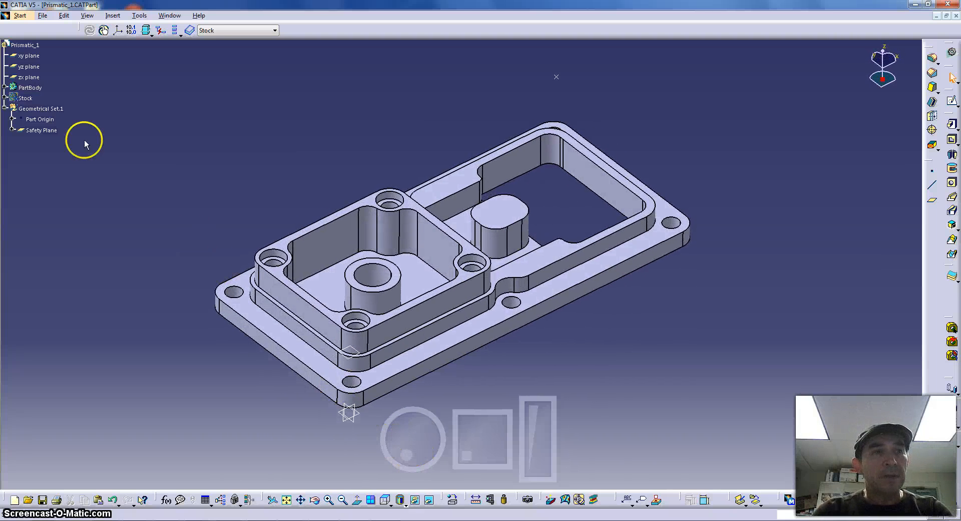
pyautogui.rightClick(24, 98)
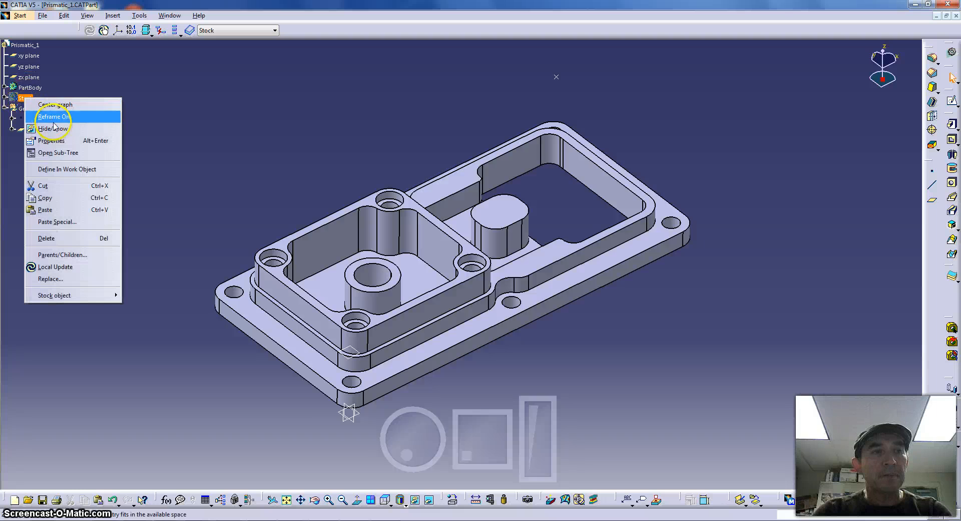
pyautogui.click(63, 133)
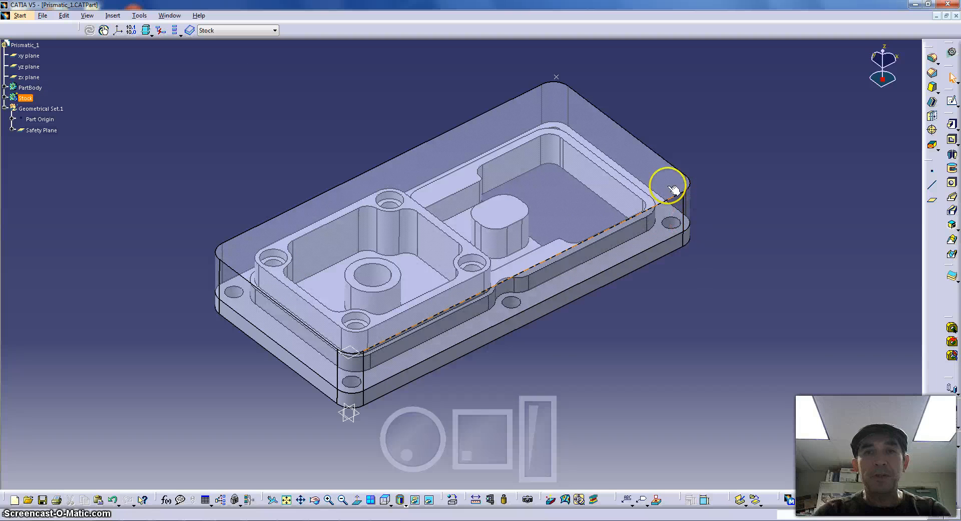
# - Examine how the Stock body encloses the PartBody by highlighting each of them in the model
pyautogui.moveTo(416, 440)
pyautogui.mouseDown(button='middle')
pyautogui.moveTo(414, 414)
pyautogui.moveTo(435, 392)
pyautogui.moveTo(411, 444)
pyautogui.mouseUp(button='middle')
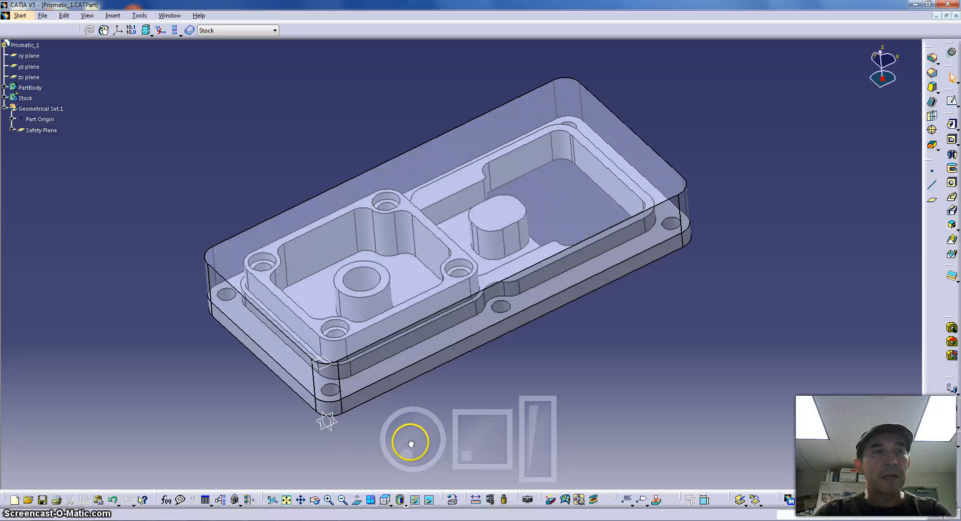
pyautogui.click(26, 98)
pyautogui.click(59, 90)
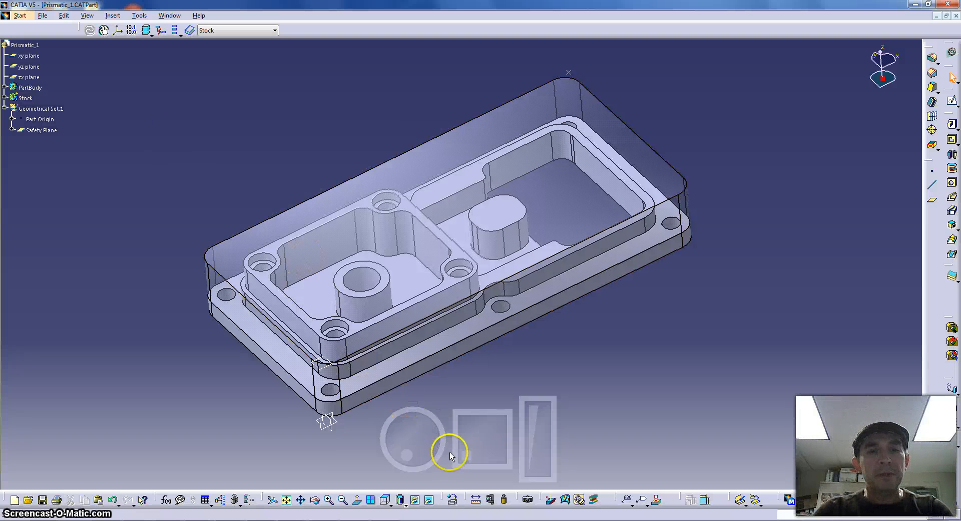
pyautogui.moveTo(479, 438); pyautogui.dragTo(487, 433)
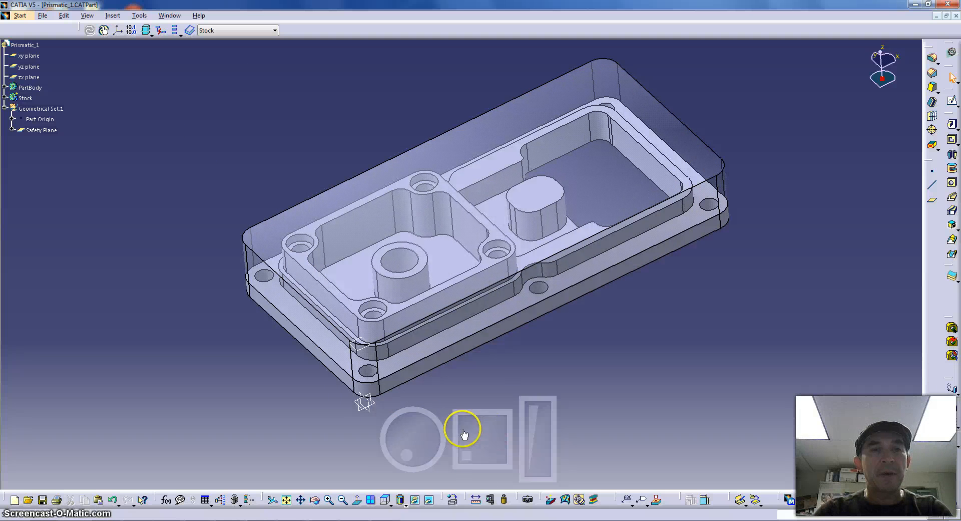
pyautogui.click(23, 99)
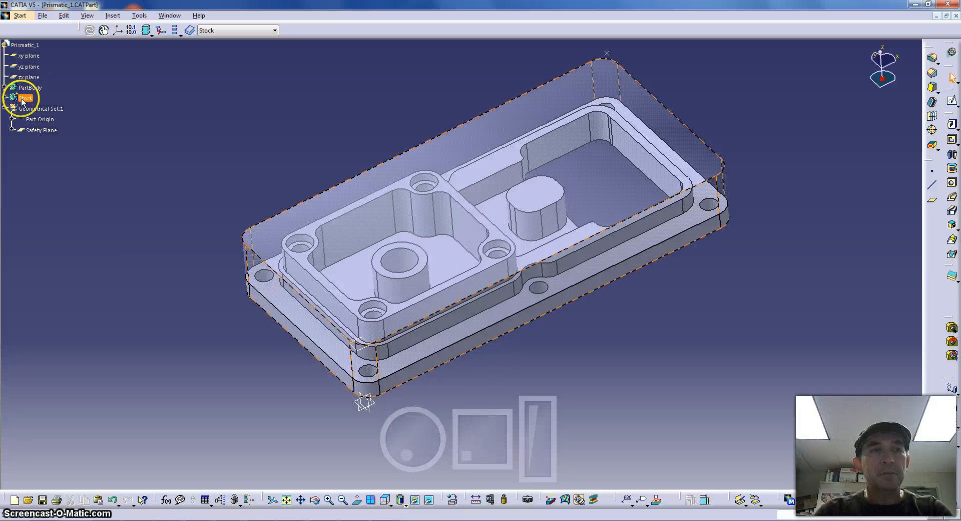
pyautogui.click(33, 88)
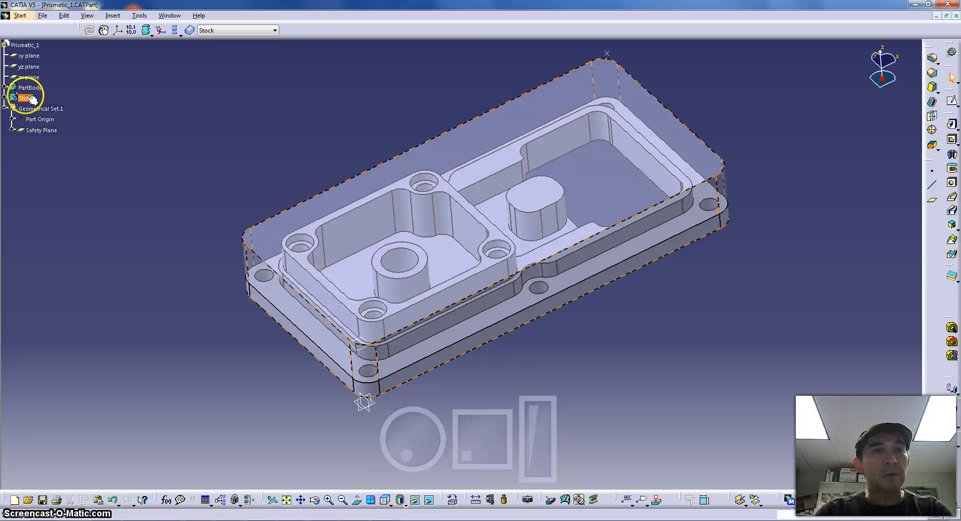
pyautogui.click(66, 150)
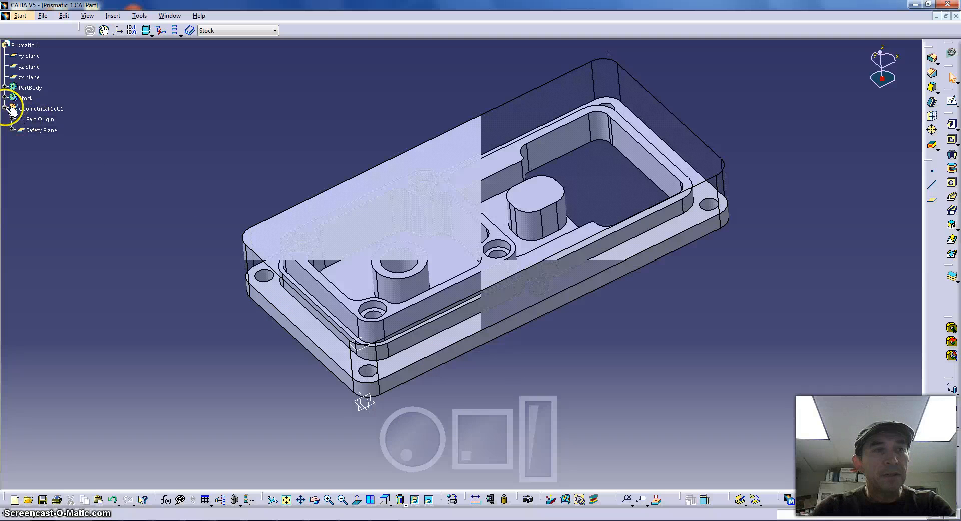
# - Select the Part Origin point and check its location relative to the stock corner in the top view
pyautogui.click(52, 122)
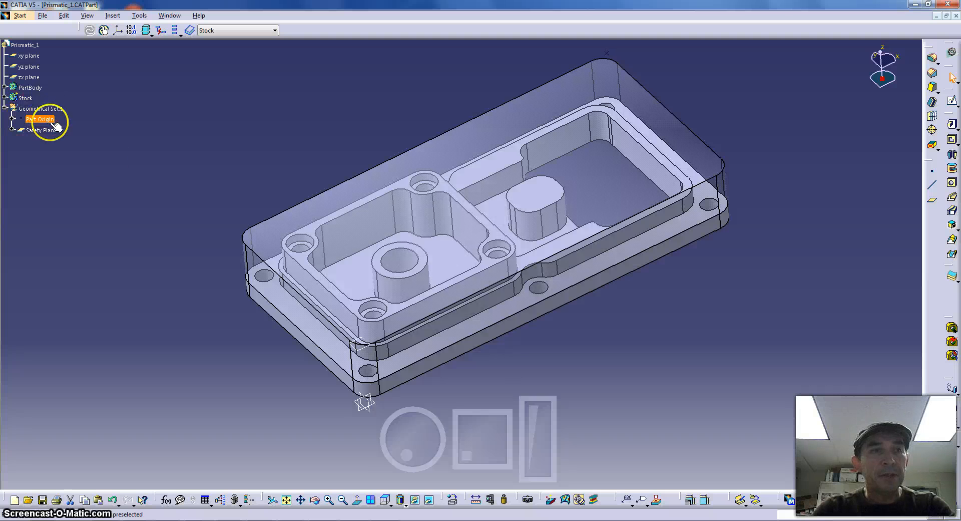
pyautogui.moveTo(484, 435); pyautogui.dragTo(472, 446)
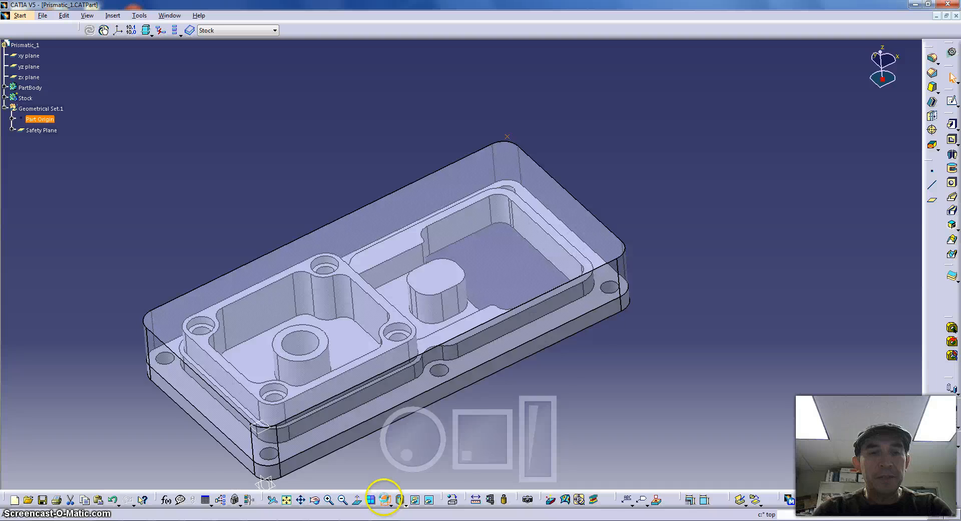
pyautogui.click(385, 498)
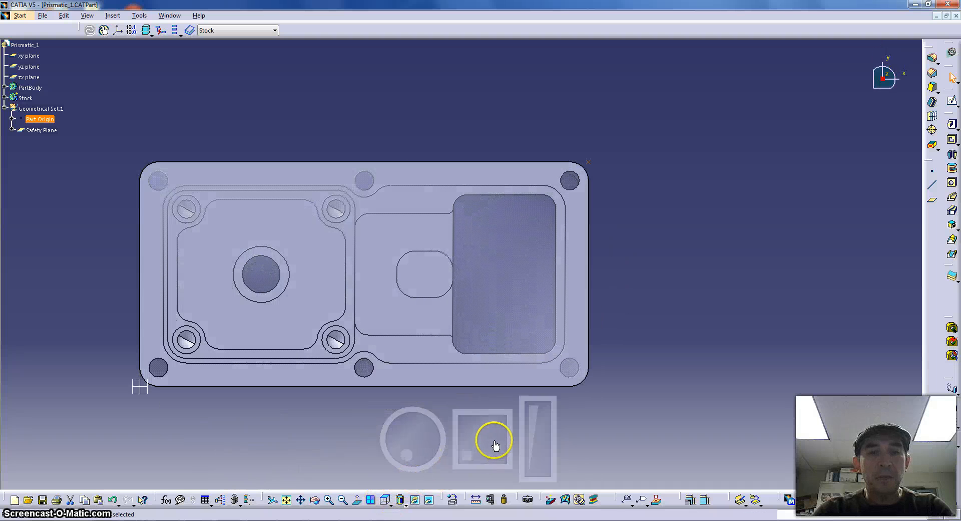
pyautogui.click(389, 502)
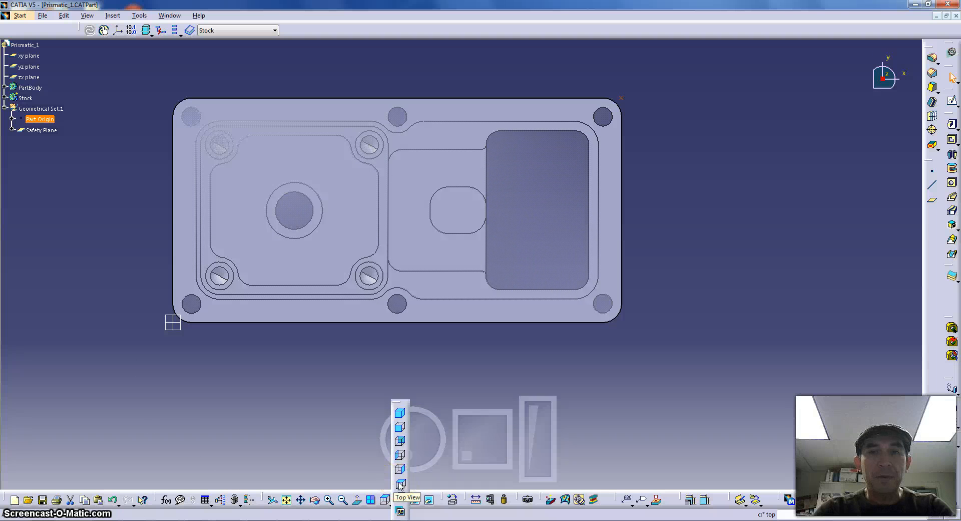
pyautogui.click(400, 482)
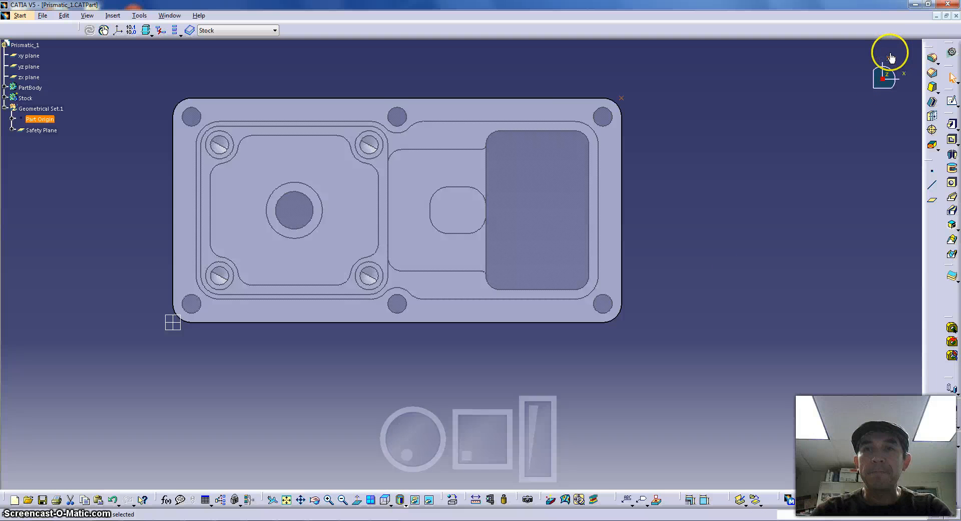
pyautogui.click(625, 96)
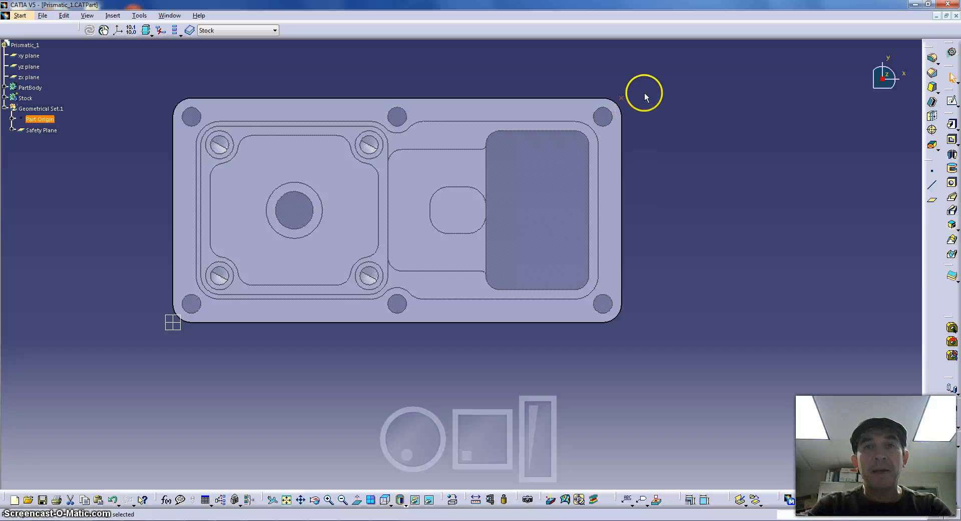
pyautogui.click(610, 100)
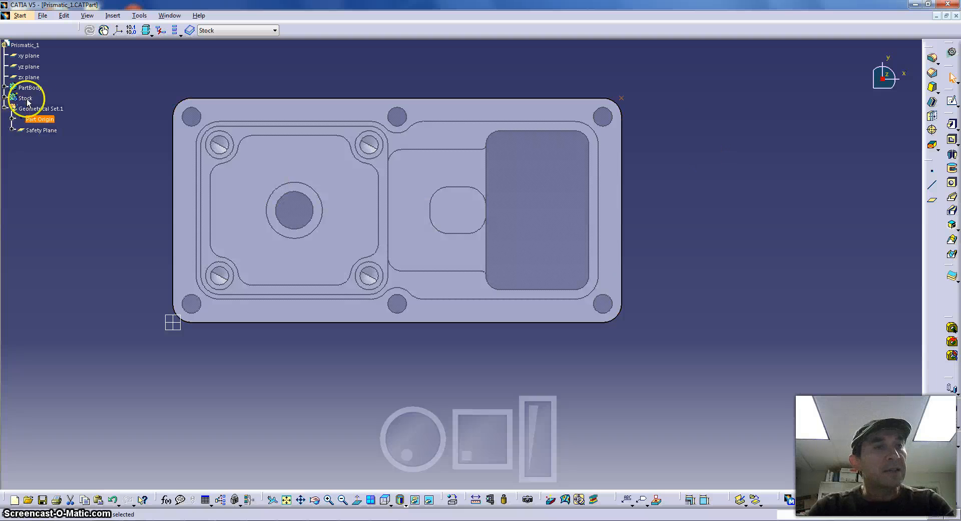
# - Select the Safety Plane and inspect its height relative to the stock from the side
pyautogui.rightClick(40, 129)
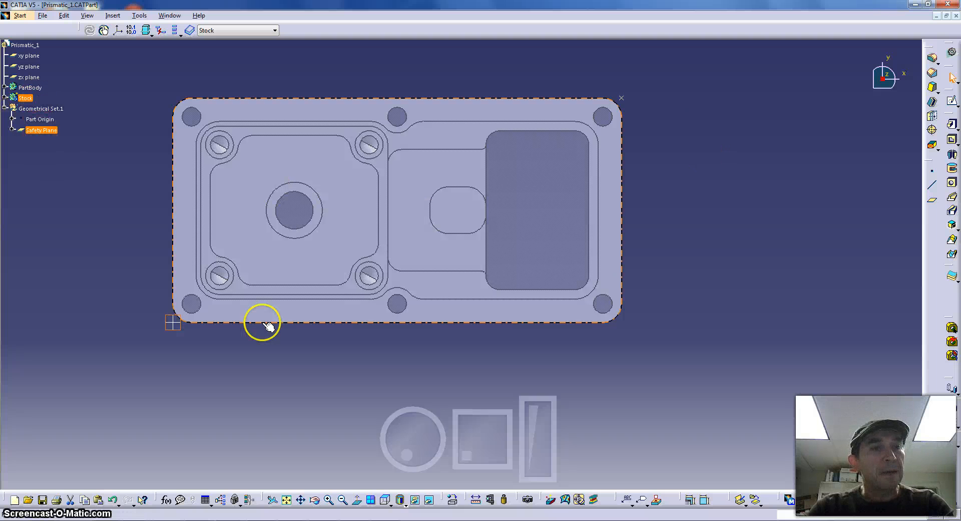
pyautogui.moveTo(422, 444); pyautogui.dragTo(422, 352, button='middle')
pyautogui.click(411, 428)
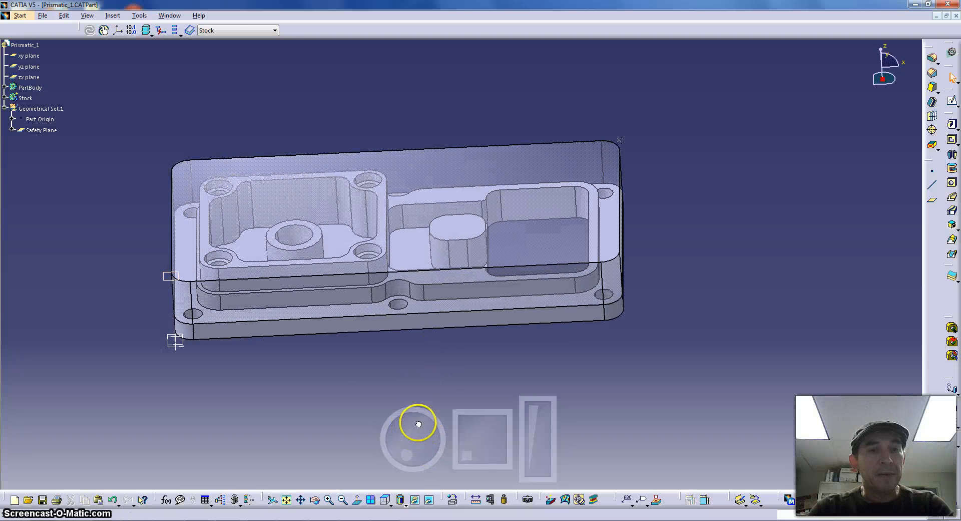
pyautogui.moveTo(416, 420); pyautogui.dragTo(290, 350, button='middle')
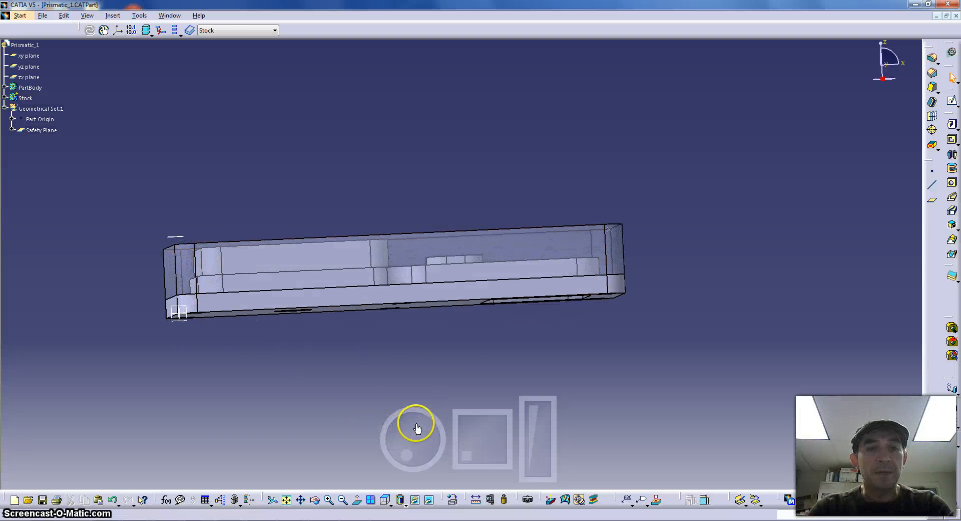
pyautogui.moveTo(414, 422); pyautogui.dragTo(406, 454, button='middle')
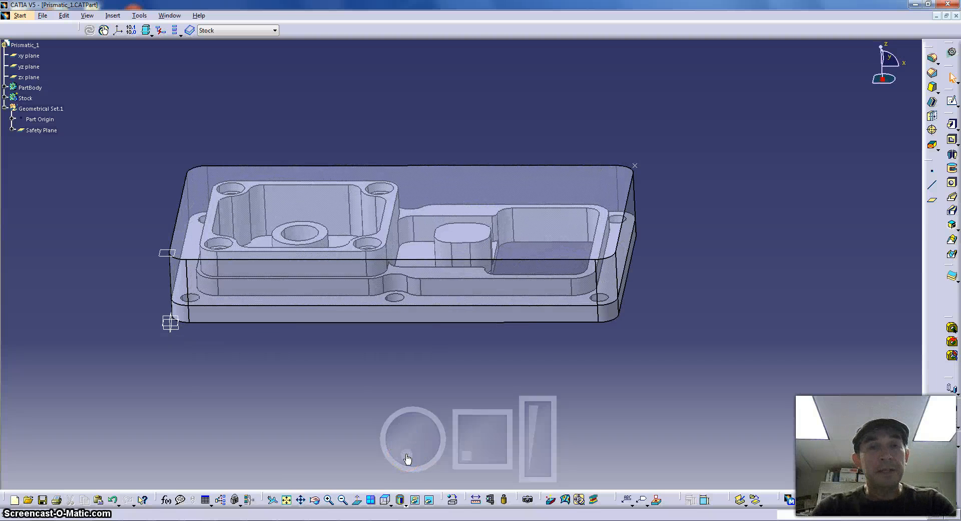
pyautogui.moveTo(407, 459); pyautogui.dragTo(415, 440, button='middle')
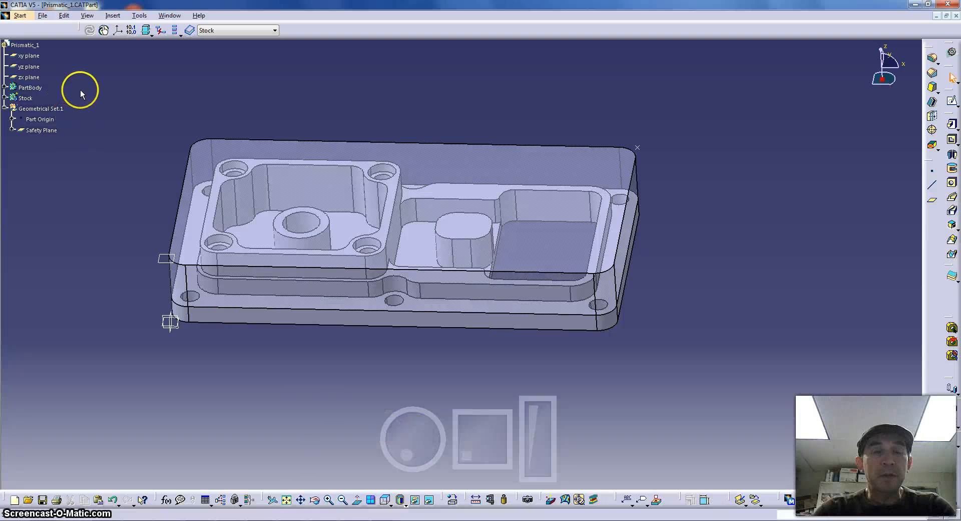
# - Switch the part to the Prismatic Machining workbench to create a new machining process
pyautogui.click(20, 15)
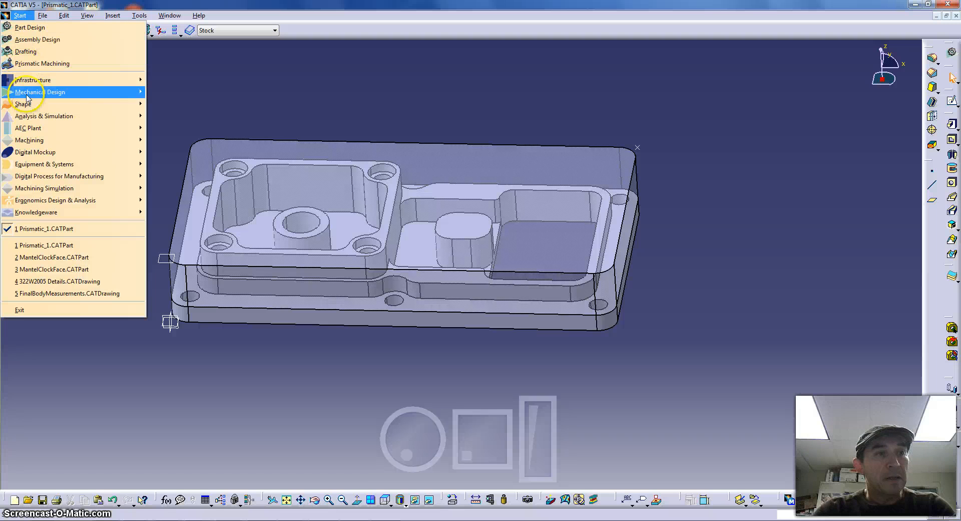
pyautogui.moveTo(33, 142)
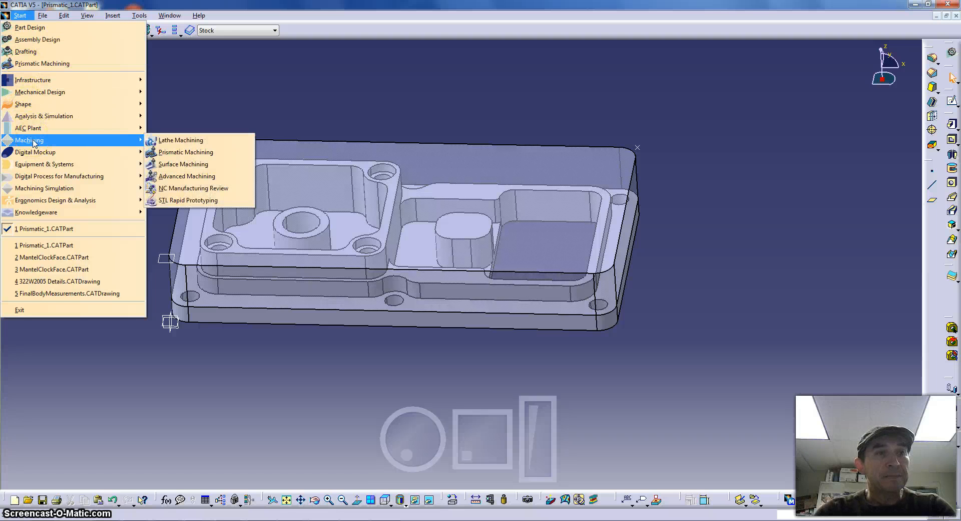
pyautogui.click(193, 158)
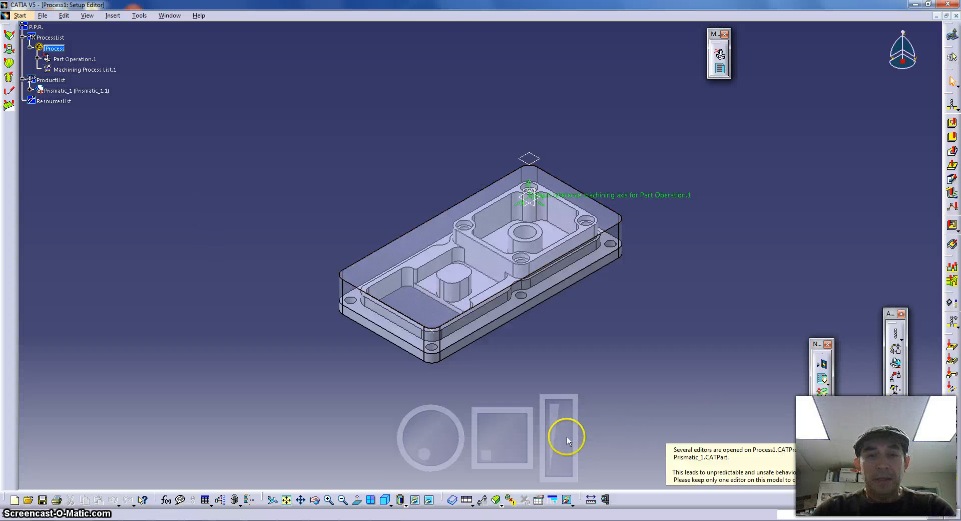
pyautogui.moveTo(507, 430); pyautogui.dragTo(516, 434)
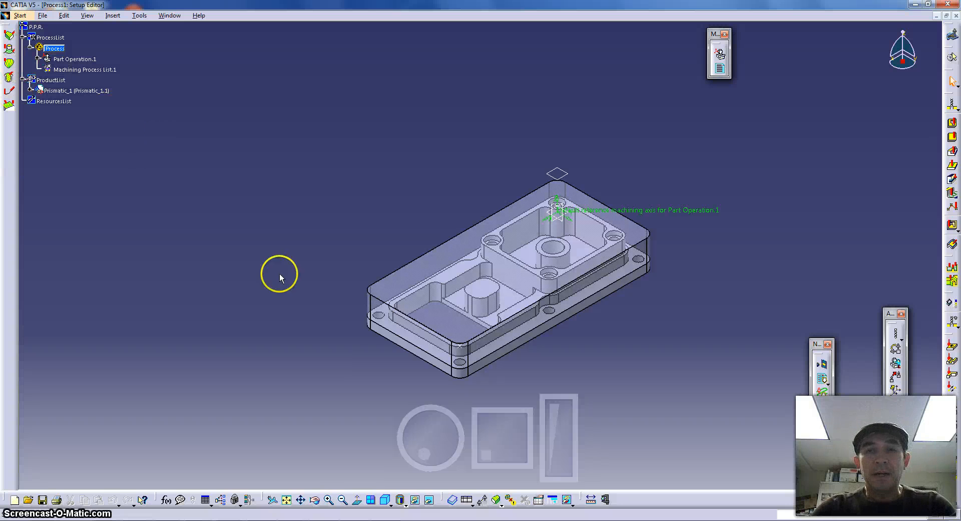
pyautogui.moveTo(562, 453); pyautogui.dragTo(562, 407)
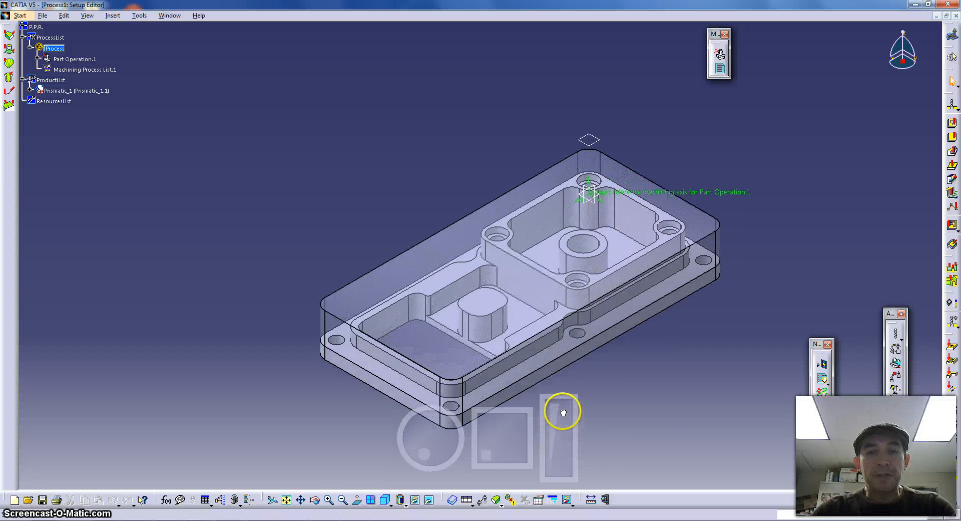
pyautogui.moveTo(513, 445); pyautogui.dragTo(505, 436)
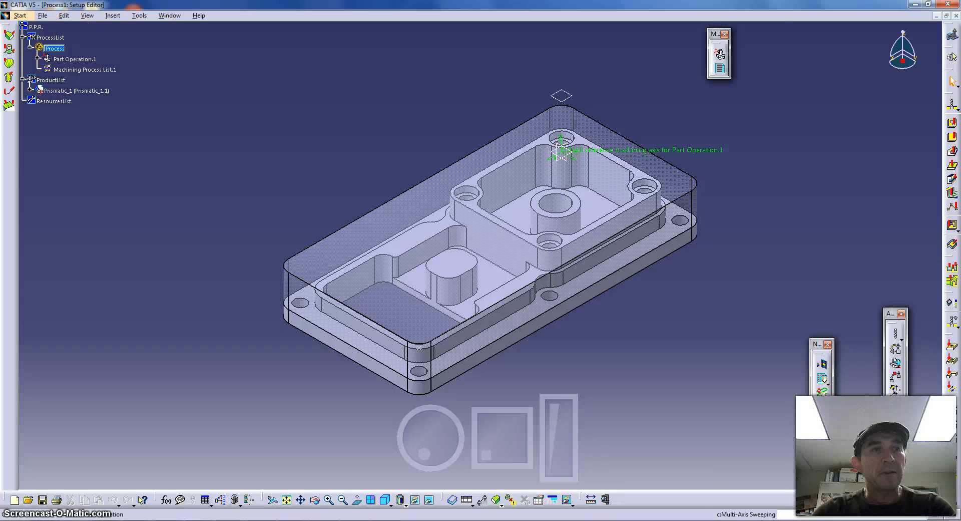
# - Enlarge and reposition the specification tree so the process, product and resources lists are readable
pyautogui.click(32, 64)
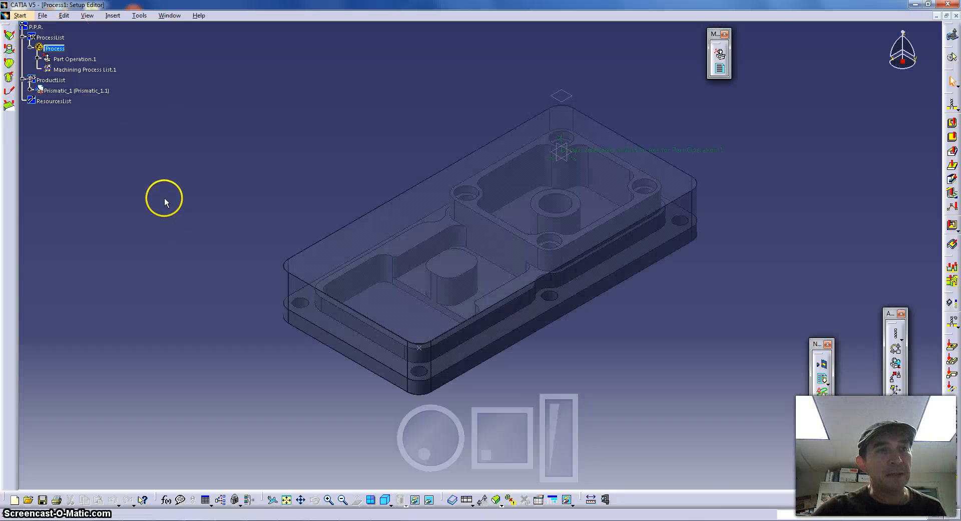
pyautogui.keyDown('ctrl'); pyautogui.moveTo(23, 93); pyautogui.dragTo(32, 155); pyautogui.keyUp('ctrl')
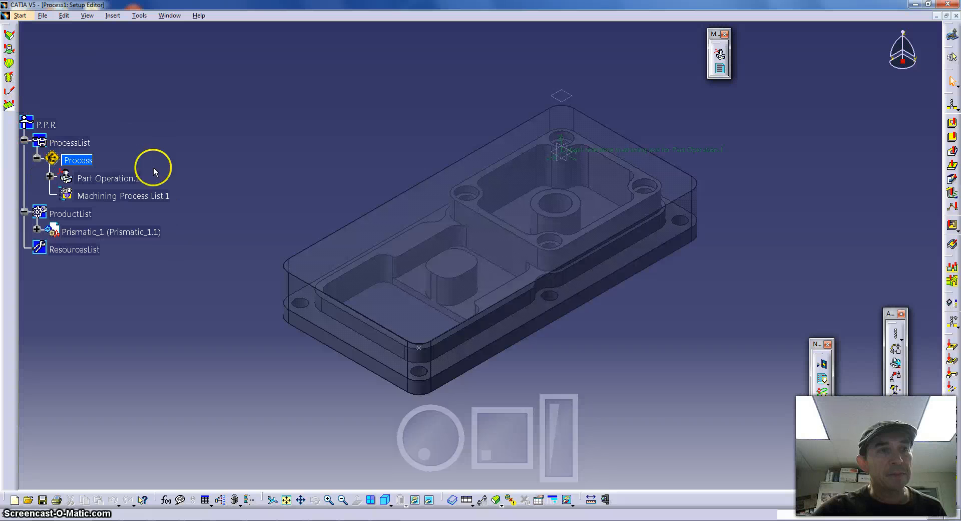
pyautogui.scroll(-2, 176, 205)
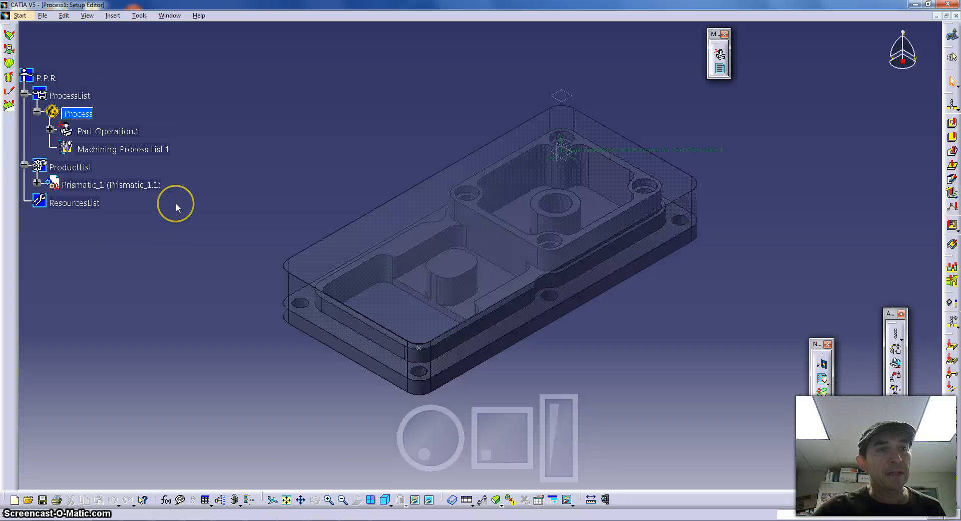
# - Make the dimmed part geometry active again and look over the process, product and resources lists in the specification tree
pyautogui.click(24, 133)
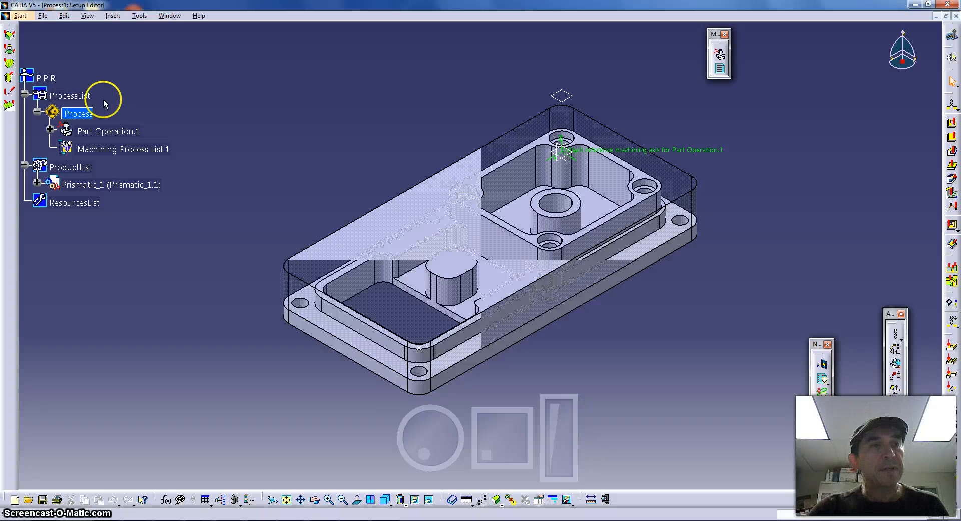
pyautogui.click(65, 96)
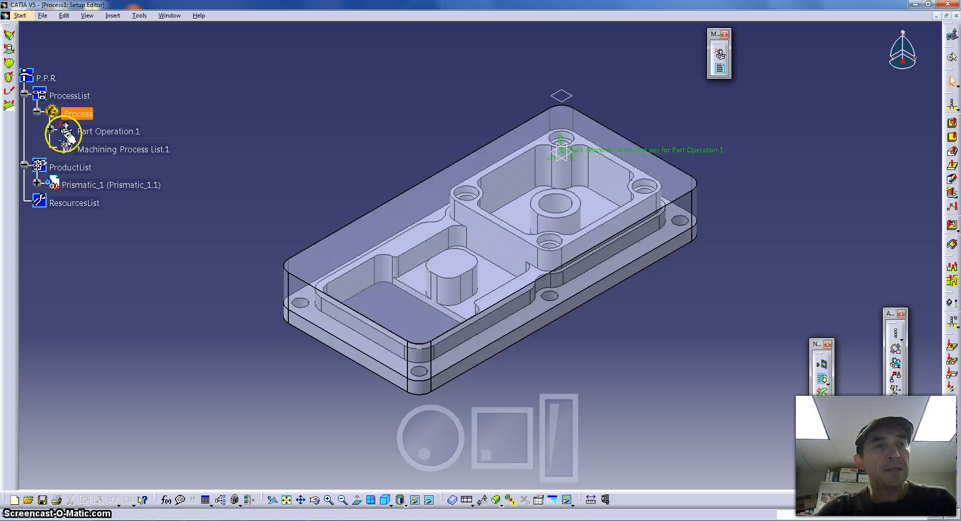
pyautogui.click(72, 205)
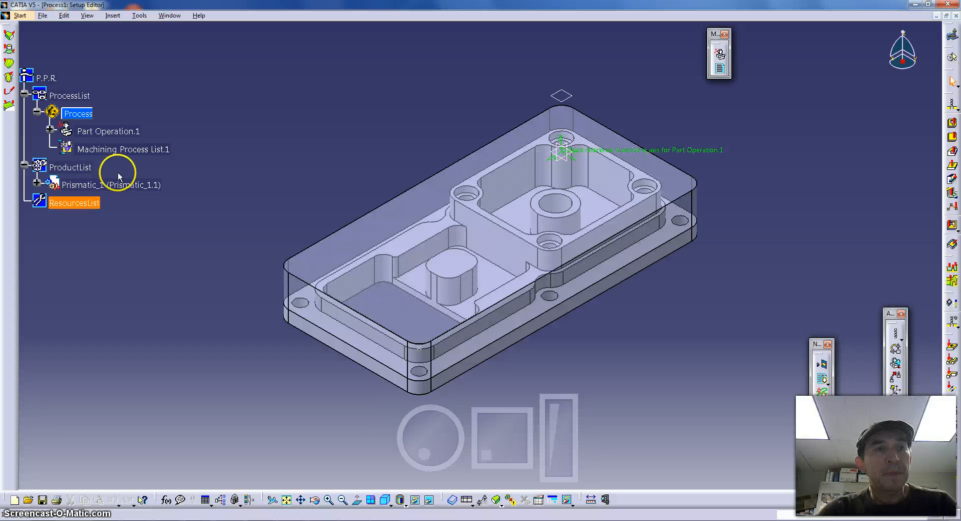
# - Collapse the ProcessList and expand the ProductList through Prismatic_1 to the contents of Geometrical Set.1, checking PartBody and Stock
pyautogui.click(24, 93)
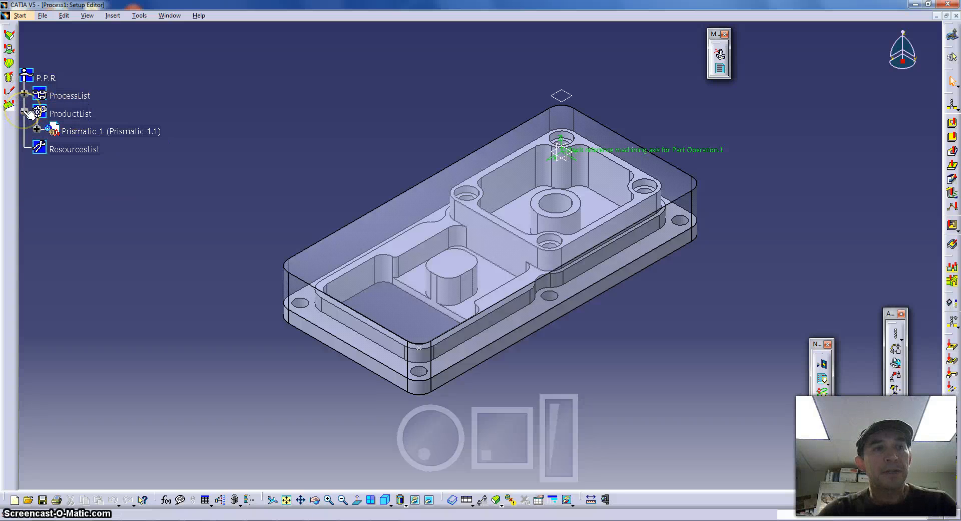
pyautogui.click(25, 111)
pyautogui.click(25, 111)
pyautogui.click(65, 130)
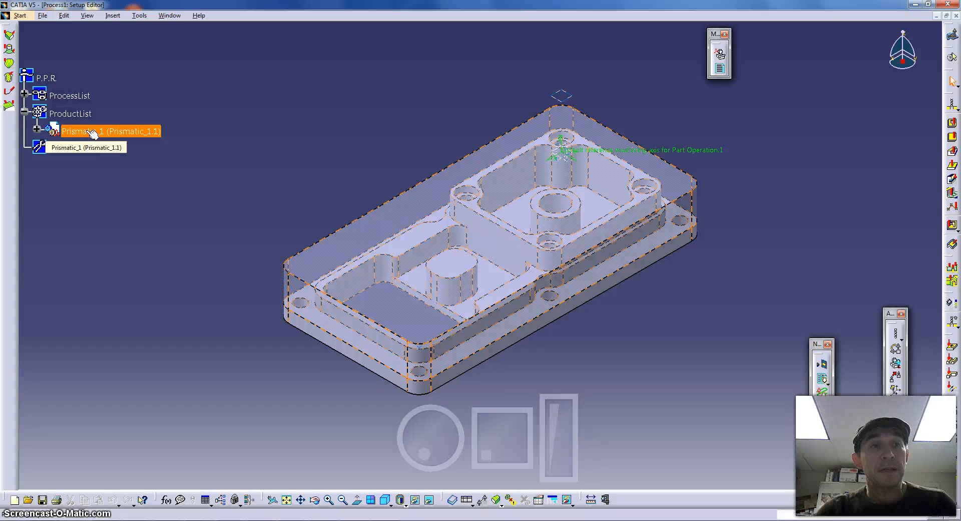
pyautogui.click(37, 129)
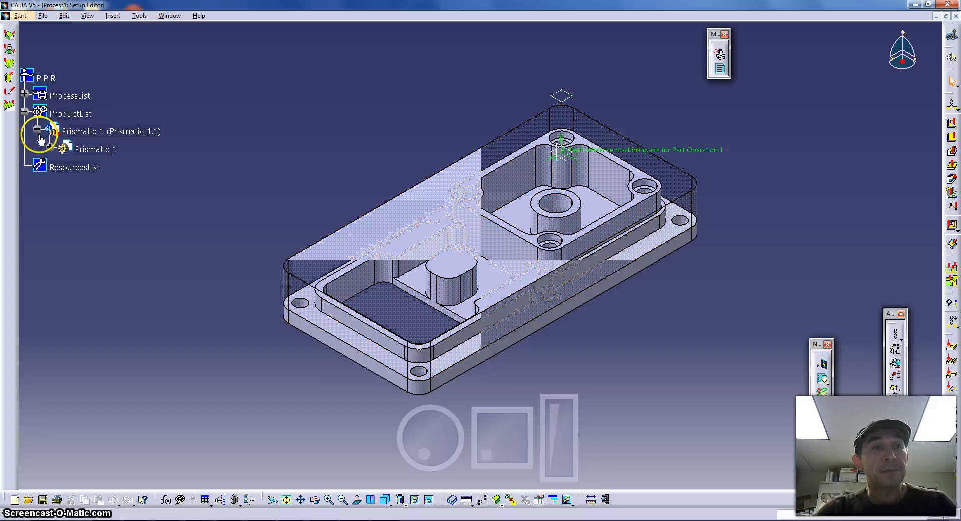
pyautogui.click(50, 148)
pyautogui.click(90, 220)
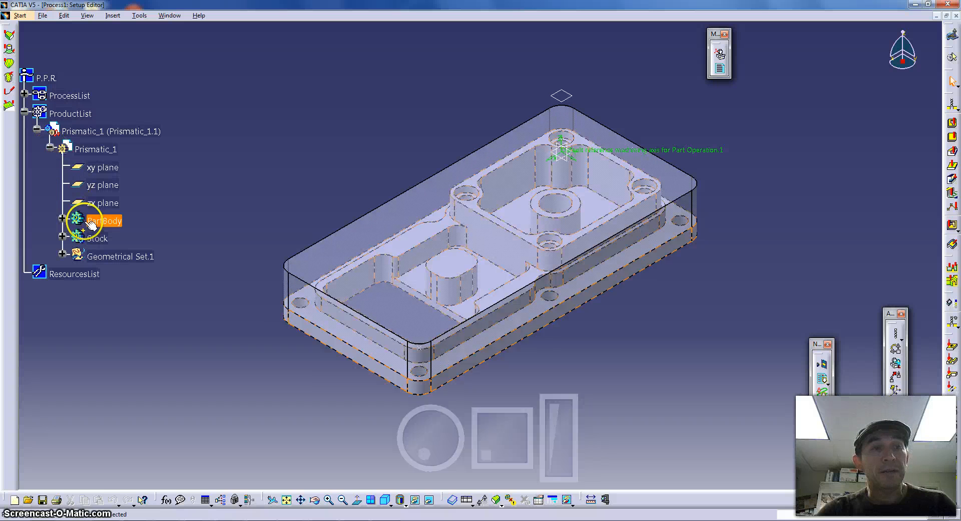
pyautogui.click(97, 239)
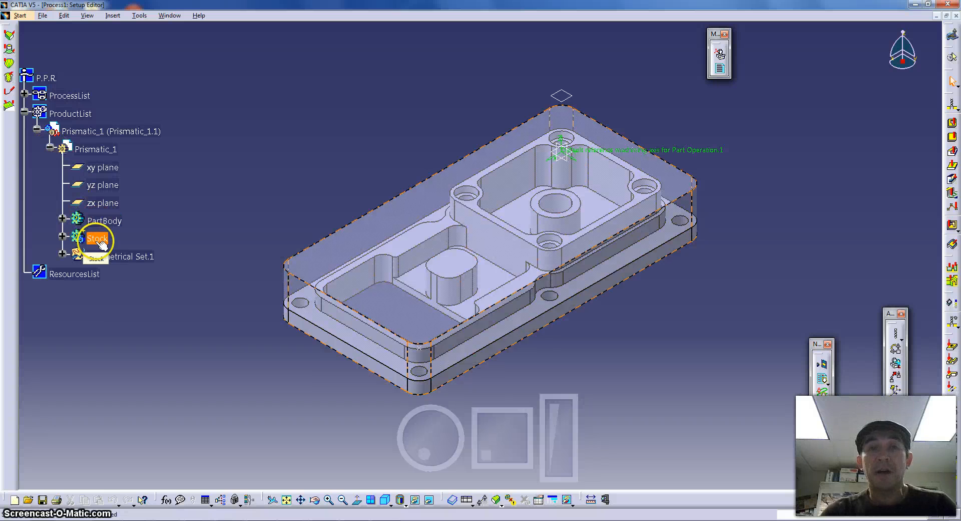
pyautogui.click(62, 252)
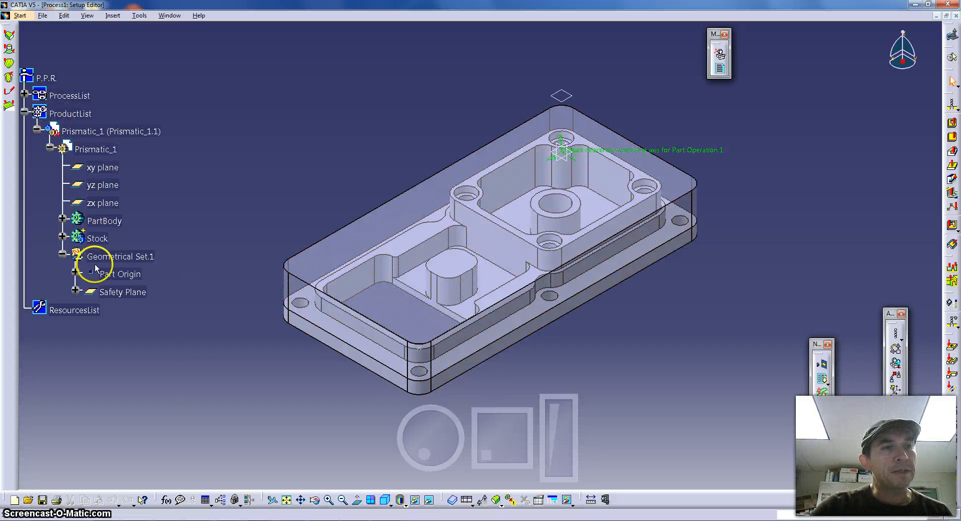
# - Expand the ProcessList through Process and Part Operation.1 to reveal Manufacturing Program.1
pyautogui.click(24, 94)
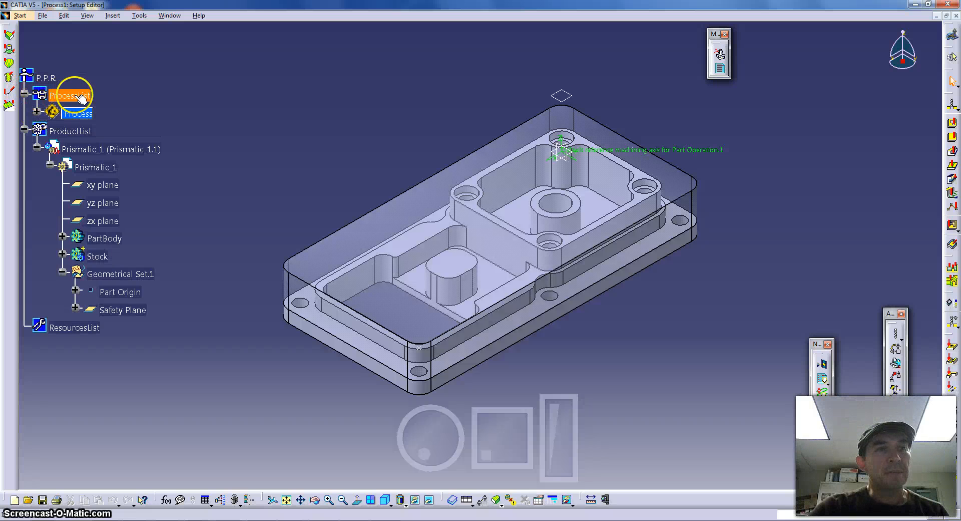
pyautogui.click(38, 112)
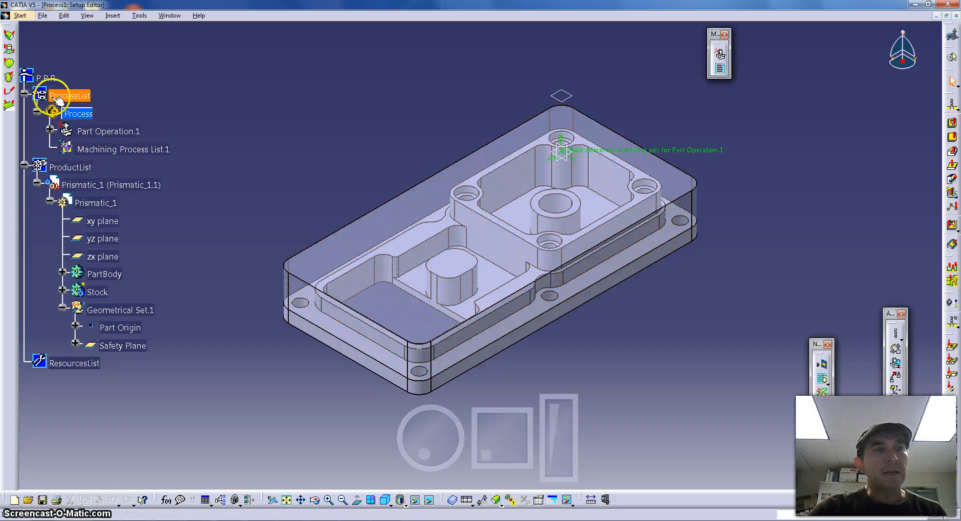
pyautogui.click(49, 129)
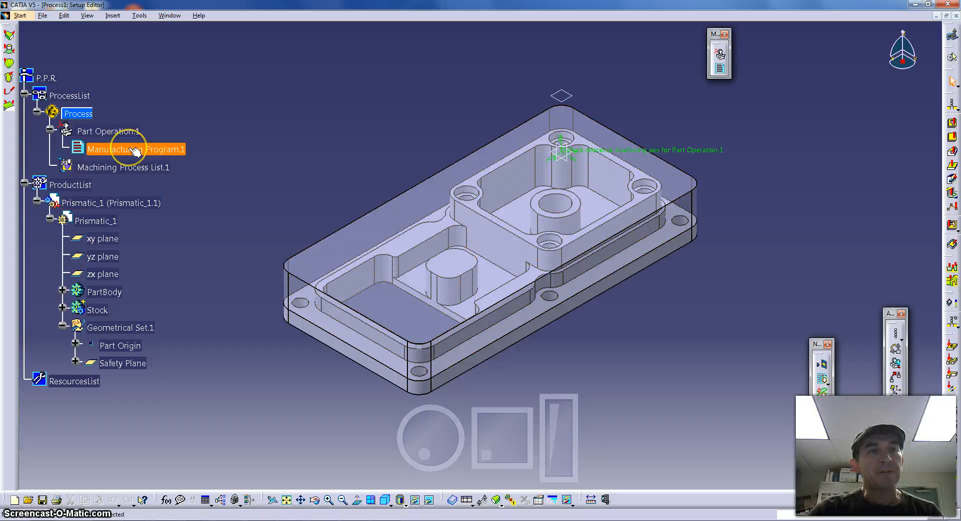
pyautogui.click(123, 131)
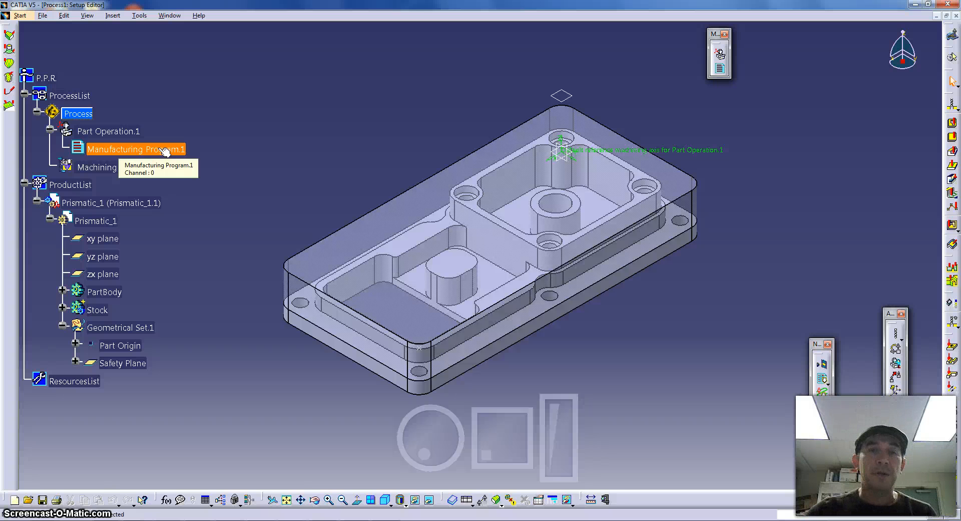
pyautogui.click(133, 132)
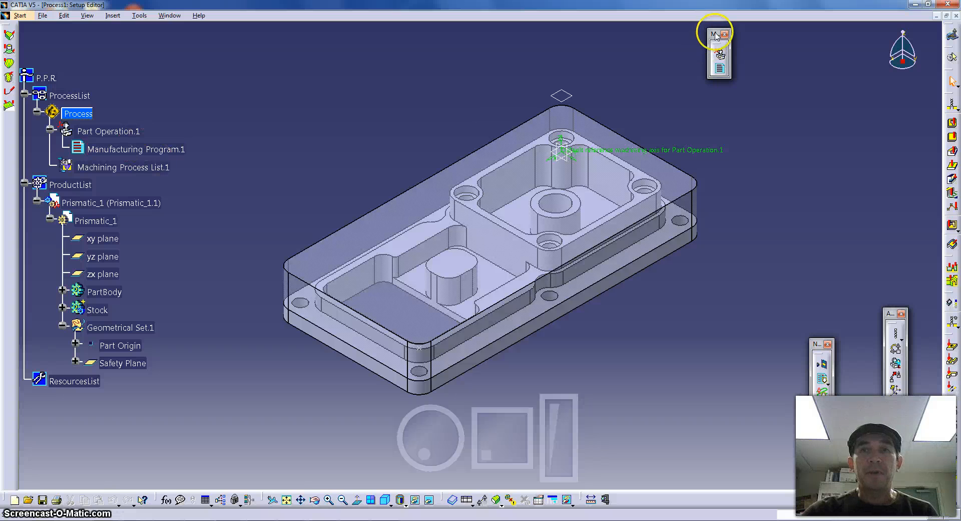
# - Turn the floating set of Part Operation and Manufacturing Program commands horizontal and place it clear of the part
pyautogui.moveTo(715, 32); pyautogui.dragTo(711, 75)
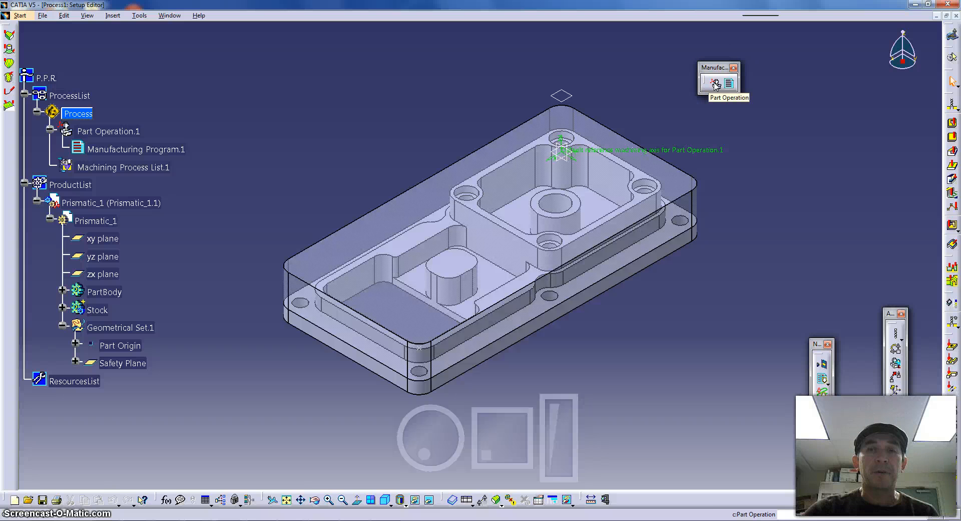
pyautogui.click(731, 84)
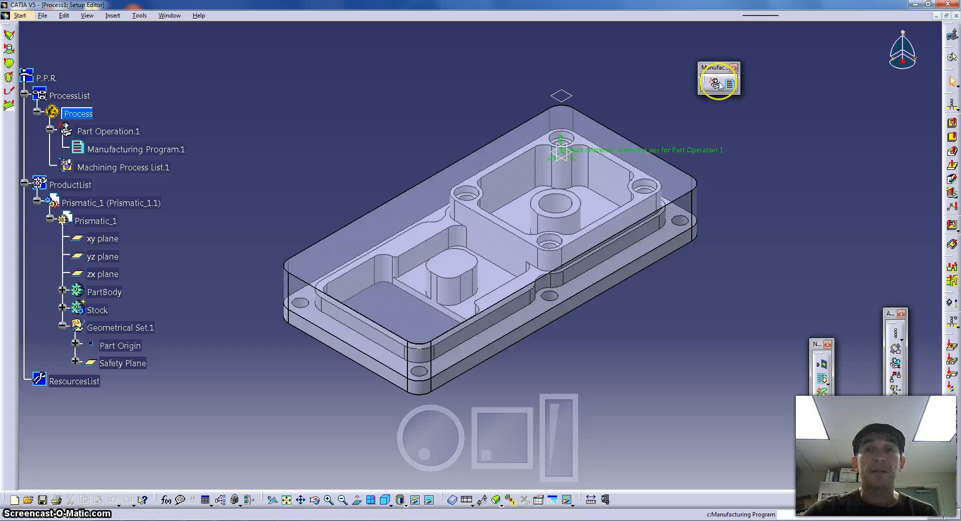
pyautogui.moveTo(714, 67); pyautogui.dragTo(798, 39)
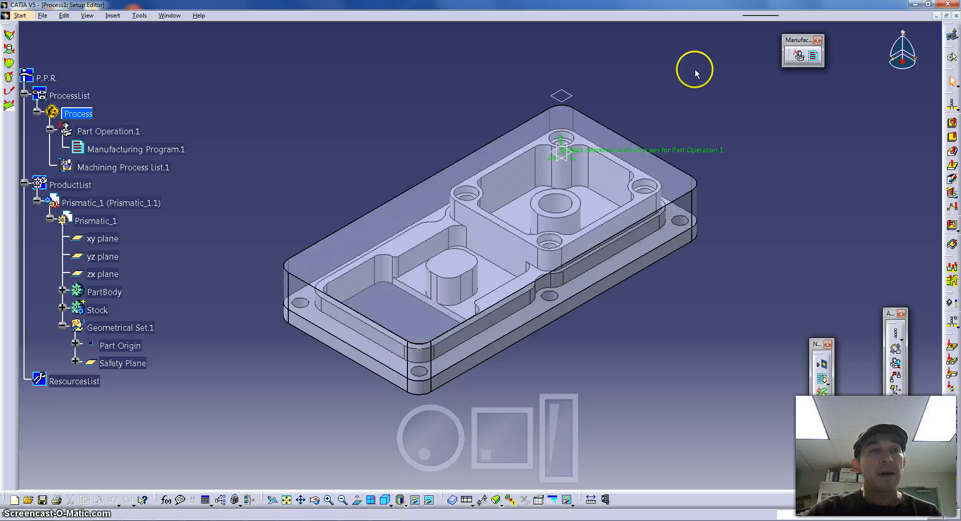
# - Open the definition of Part Operation.1 and reposition its dialog so the part remains visible
pyautogui.click(115, 133)
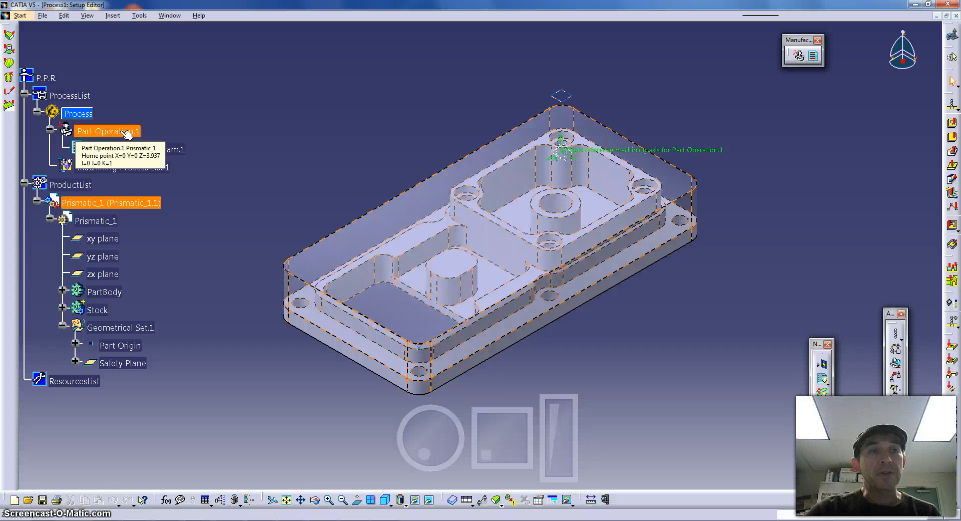
pyautogui.doubleClick(112, 130)
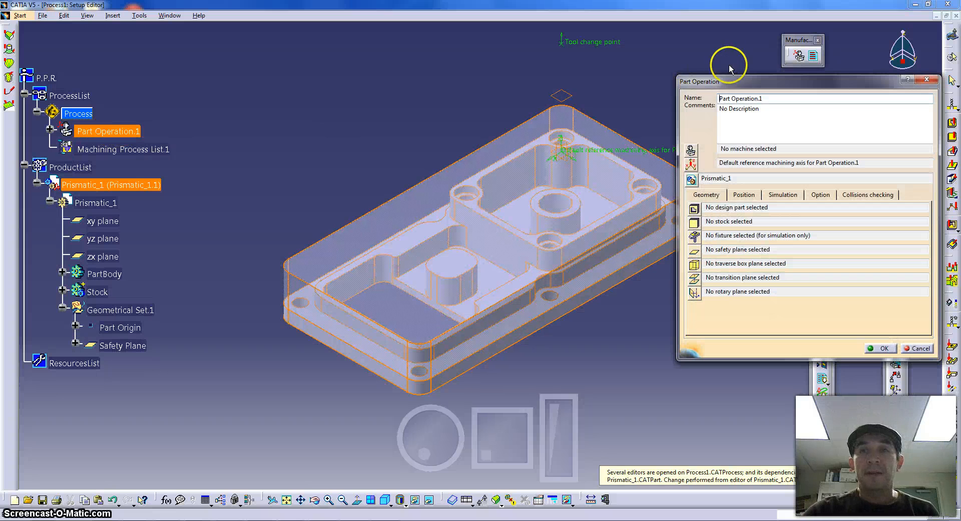
pyautogui.moveTo(757, 81); pyautogui.dragTo(278, 56)
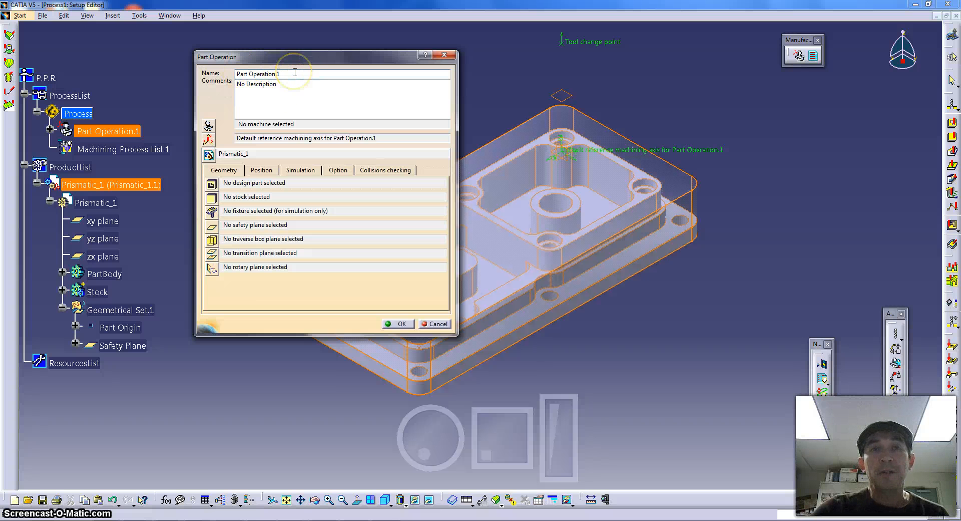
pyautogui.click(298, 71)
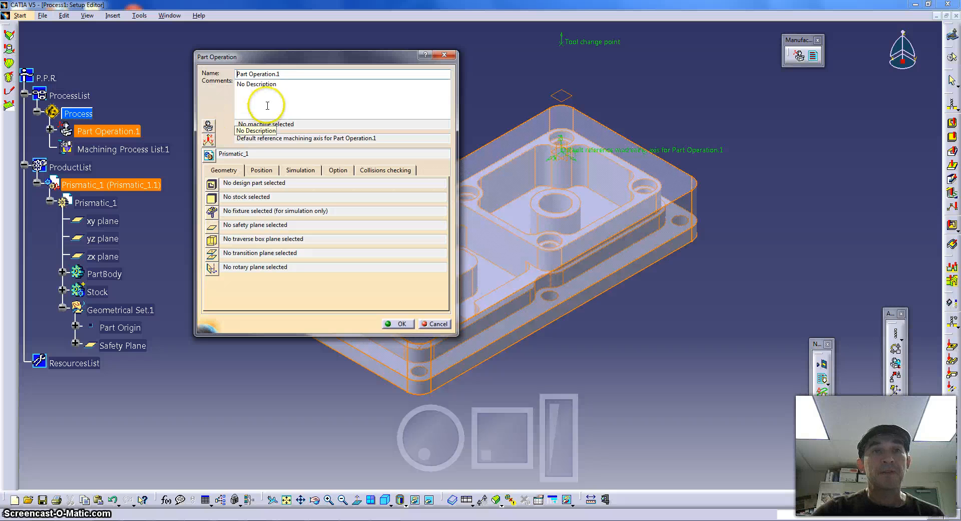
pyautogui.moveTo(275, 56); pyautogui.dragTo(169, 42)
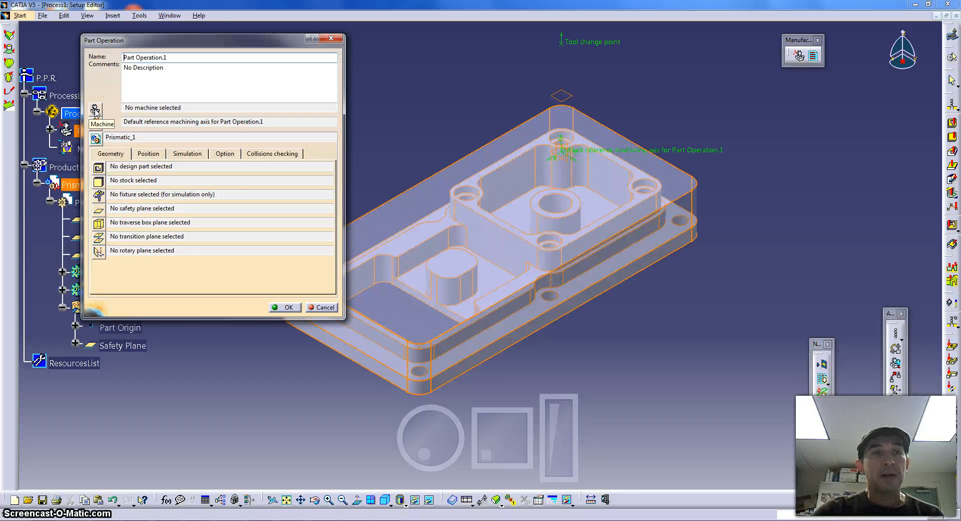
# - Open the machine definition for the part operation and choose a 3-axis machine
pyautogui.click(94, 109)
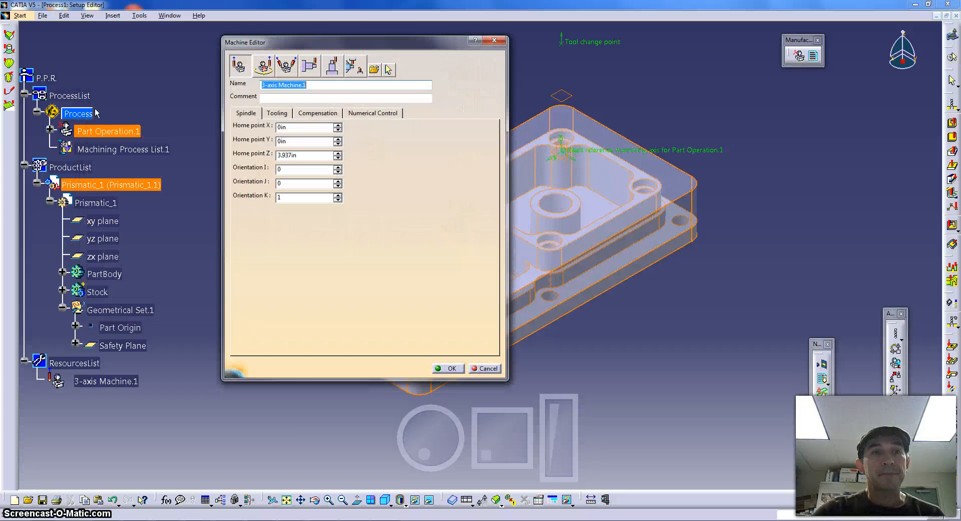
pyautogui.moveTo(316, 48); pyautogui.dragTo(195, 81)
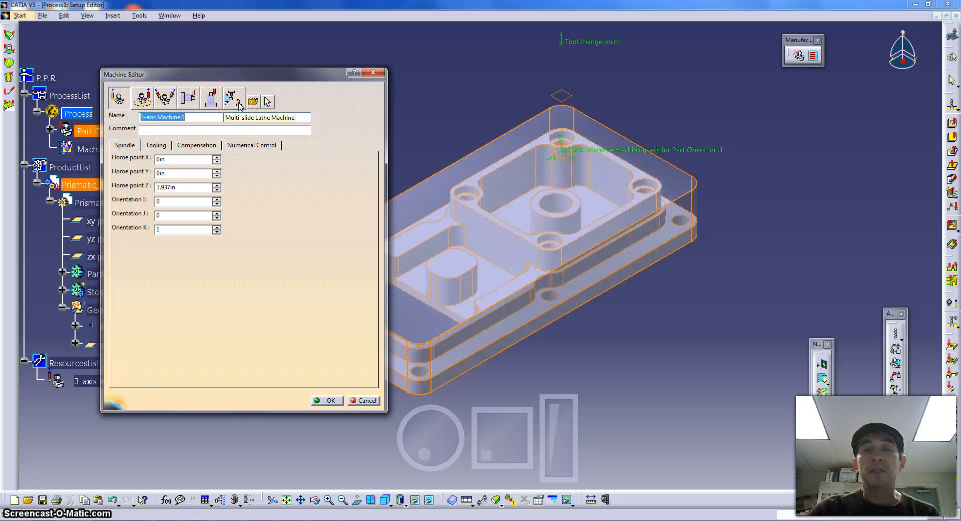
pyautogui.click(118, 98)
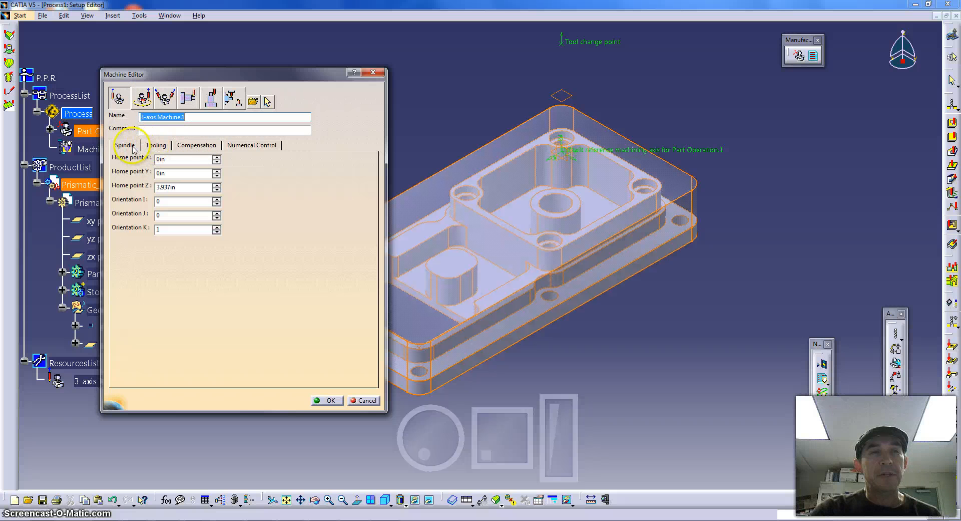
# - Set the post processor in the machine's numerical control settings to HAASVFSeries.lib
pyautogui.click(266, 146)
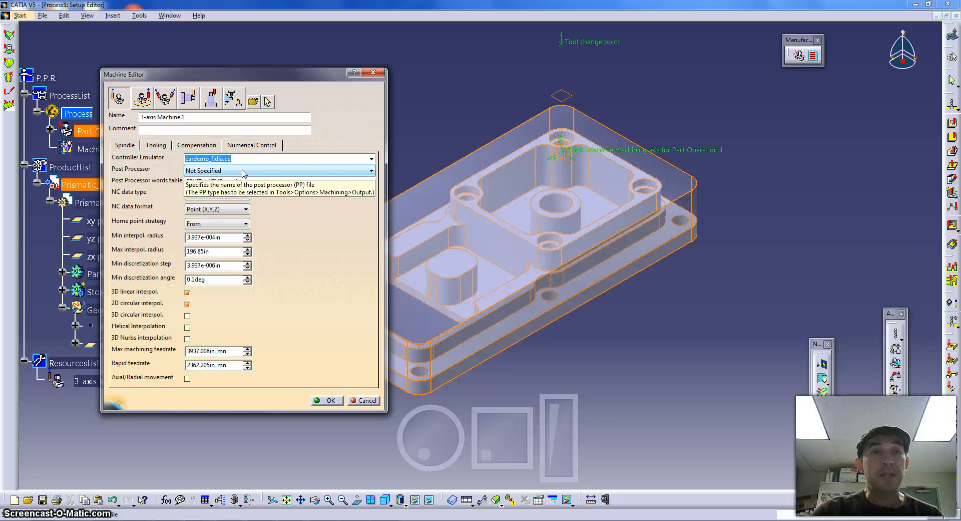
pyautogui.click(372, 172)
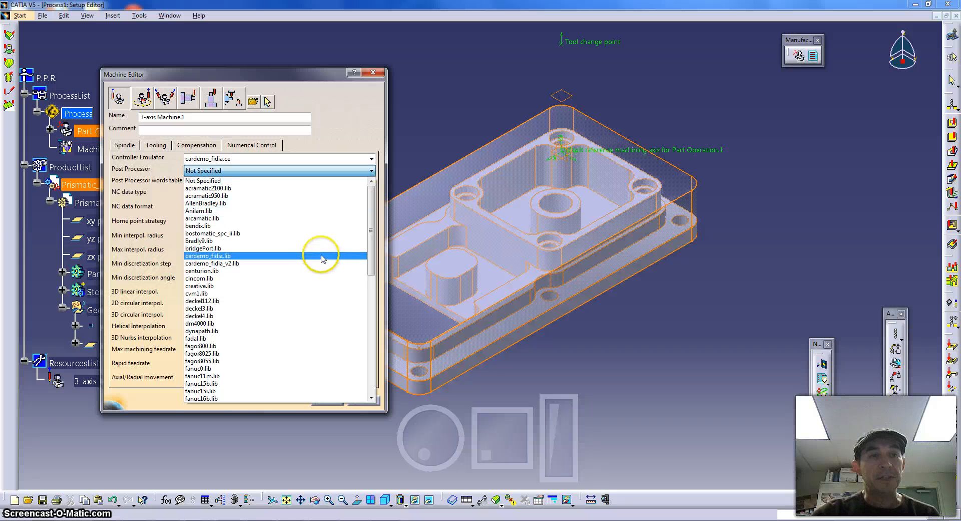
pyautogui.moveTo(371, 245); pyautogui.dragTo(372, 320)
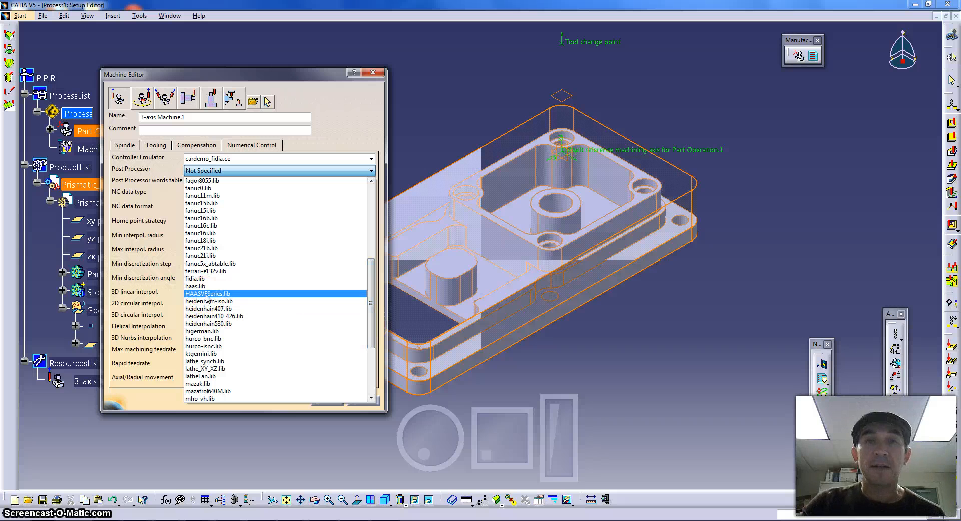
pyautogui.click(192, 286)
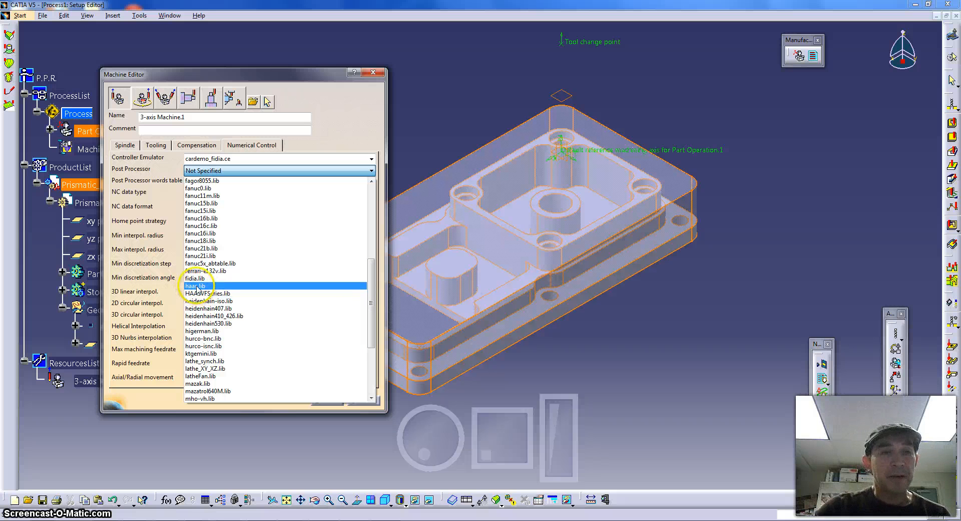
pyautogui.click(226, 294)
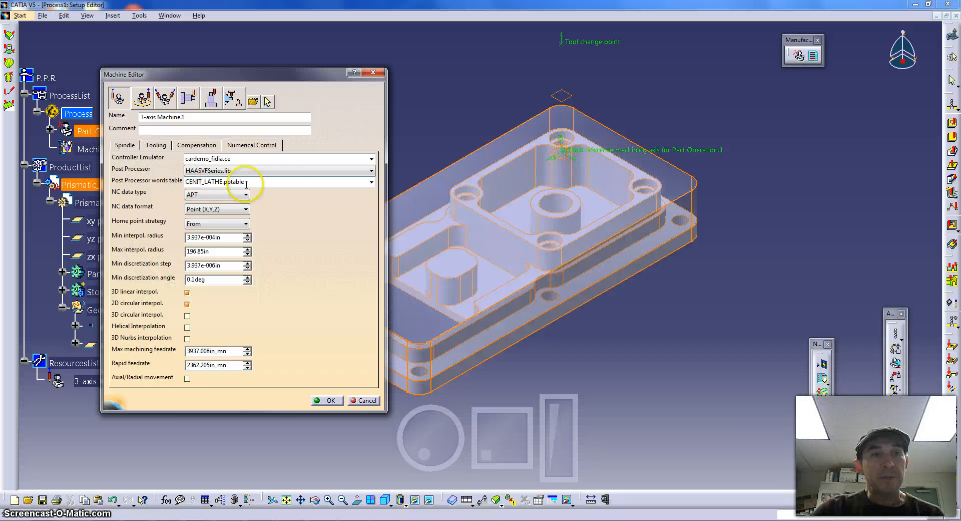
# - Set the machine's post processor words table to Haas.pptable and accept the machine definition for the part operation
pyautogui.click(371, 183)
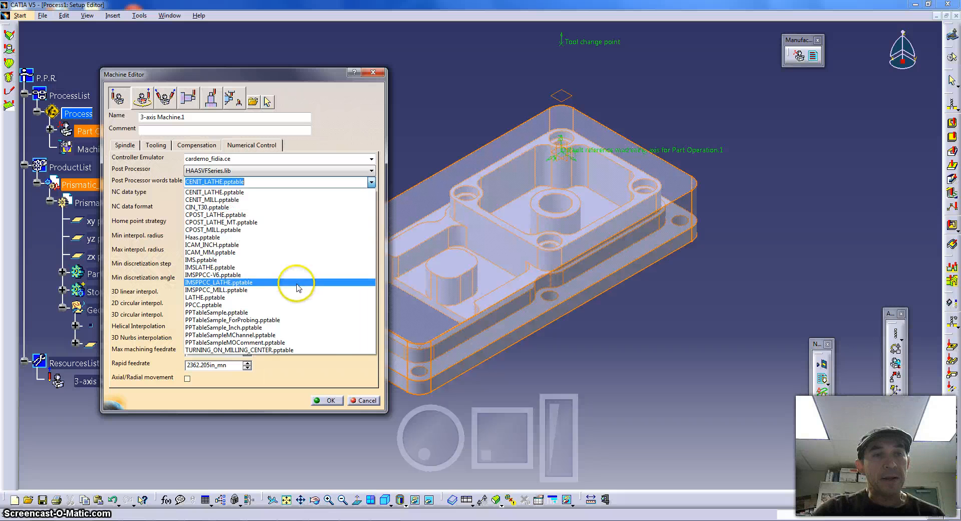
pyautogui.click(215, 239)
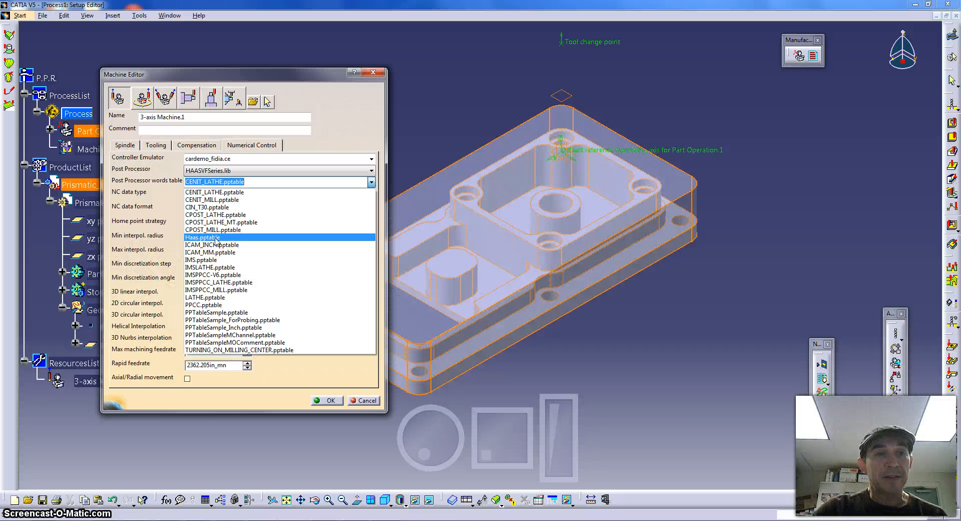
pyautogui.click(213, 238)
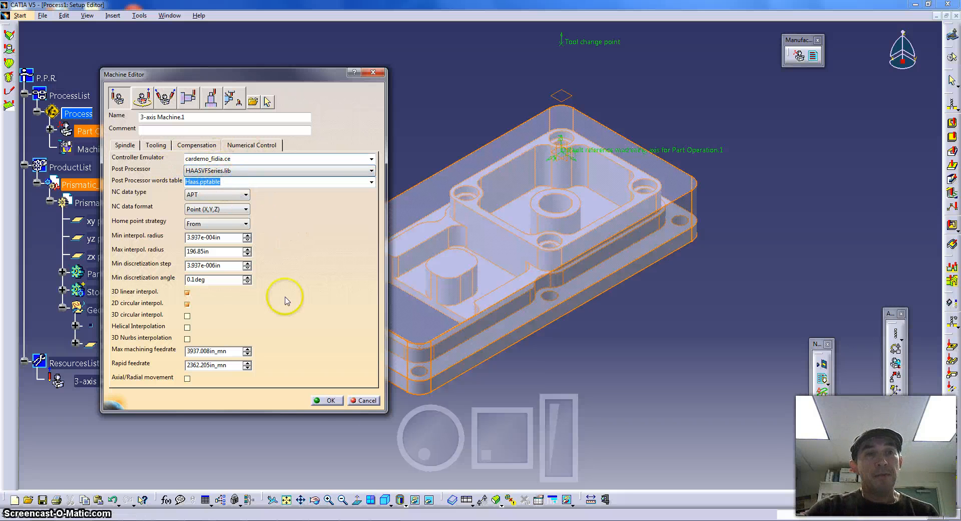
pyautogui.click(330, 401)
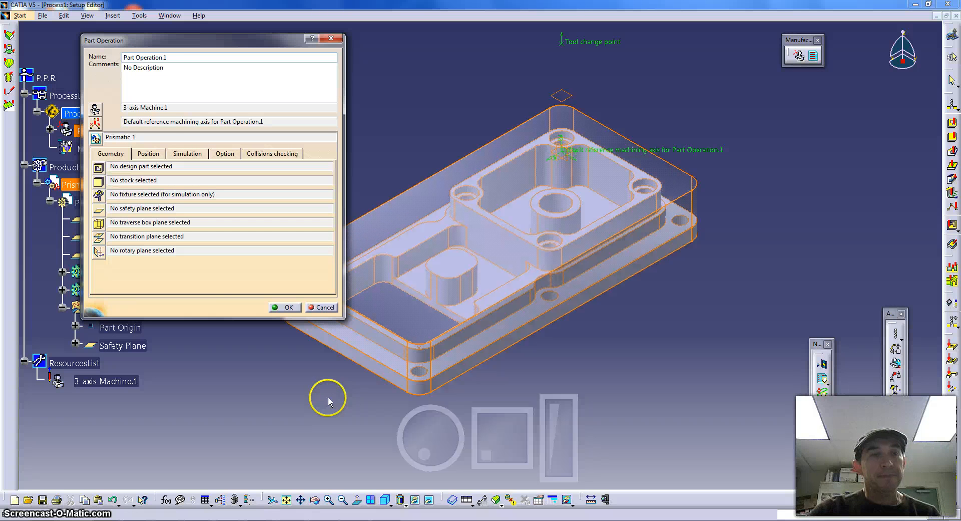
pyautogui.moveTo(189, 40); pyautogui.dragTo(267, 60)
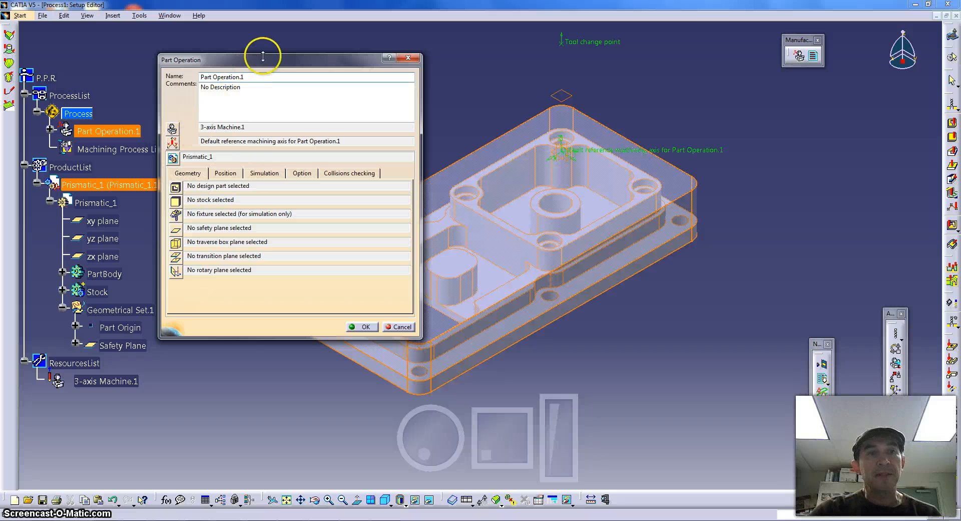
# - Move the Part Operation dialog off the part and examine the machining axis location from the top and at an angle
pyautogui.moveTo(258, 59); pyautogui.dragTo(211, 61)
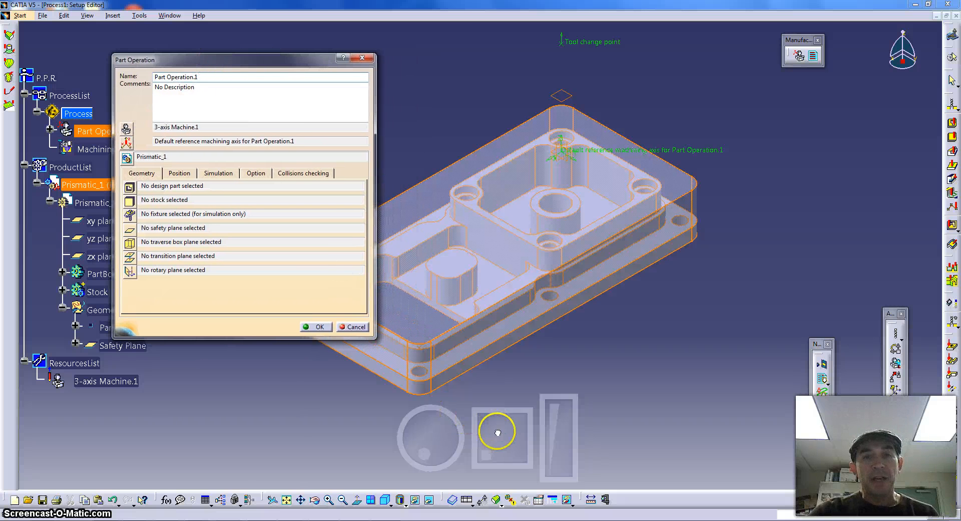
pyautogui.moveTo(498, 434); pyautogui.dragTo(522, 431, button='middle')
pyautogui.moveTo(442, 444)
pyautogui.mouseDown(button='middle')
pyautogui.moveTo(517, 410)
pyautogui.moveTo(543, 414)
pyautogui.moveTo(535, 443)
pyautogui.moveTo(429, 439)
pyautogui.mouseUp(button='middle')
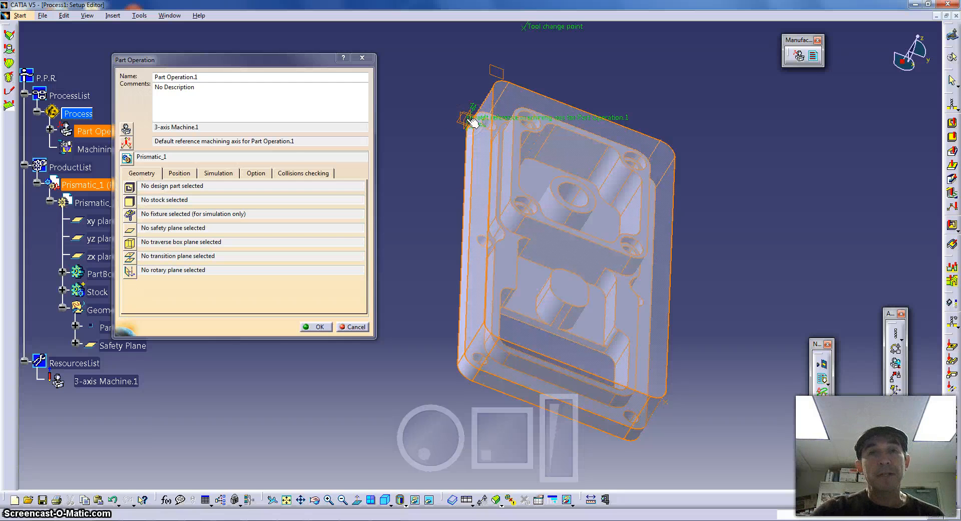
pyautogui.click(390, 505)
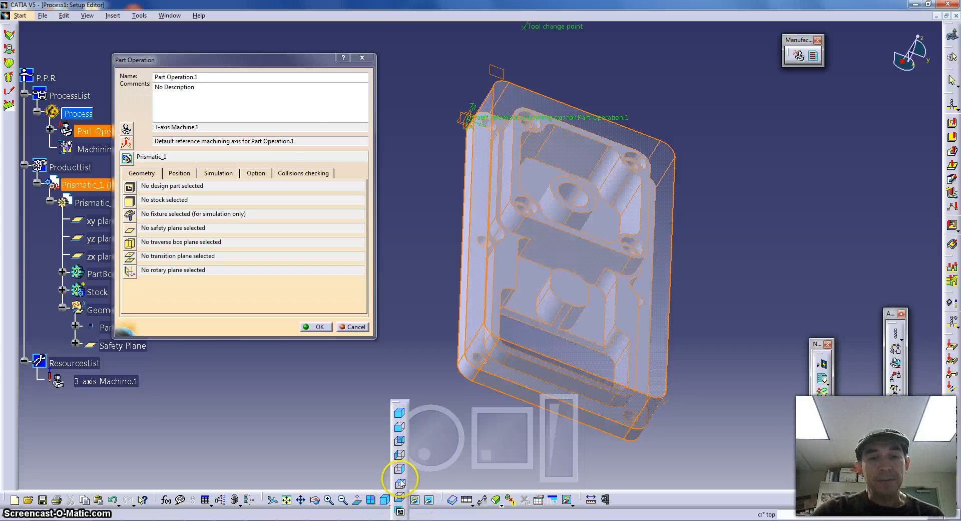
pyautogui.click(401, 483)
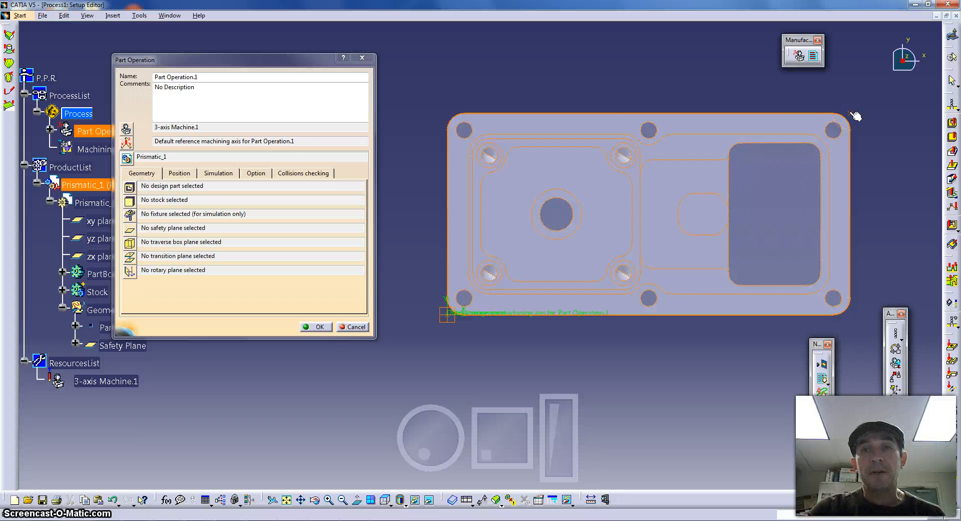
pyautogui.moveTo(477, 364); pyautogui.dragTo(435, 405, button='middle')
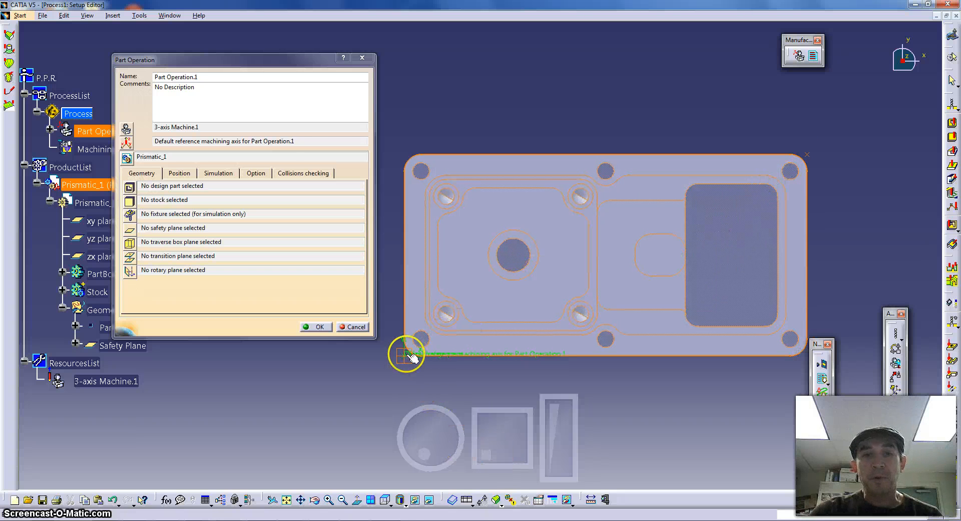
pyautogui.moveTo(440, 444); pyautogui.dragTo(444, 403, button='middle')
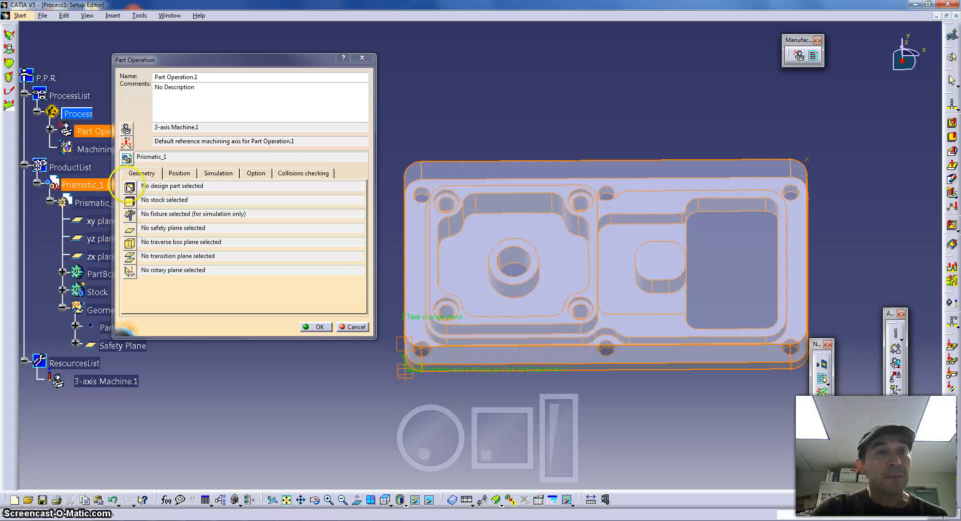
# - Relocate the default reference machining axis of Part Operation.1 to the Part Origin point at the stock's opposite corner and accept it
pyautogui.click(127, 143)
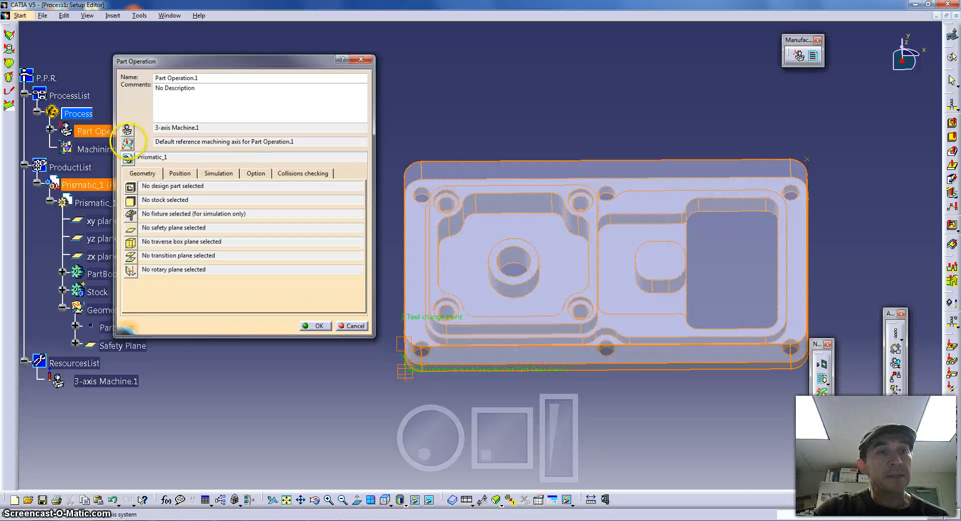
pyautogui.moveTo(714, 235); pyautogui.dragTo(226, 76)
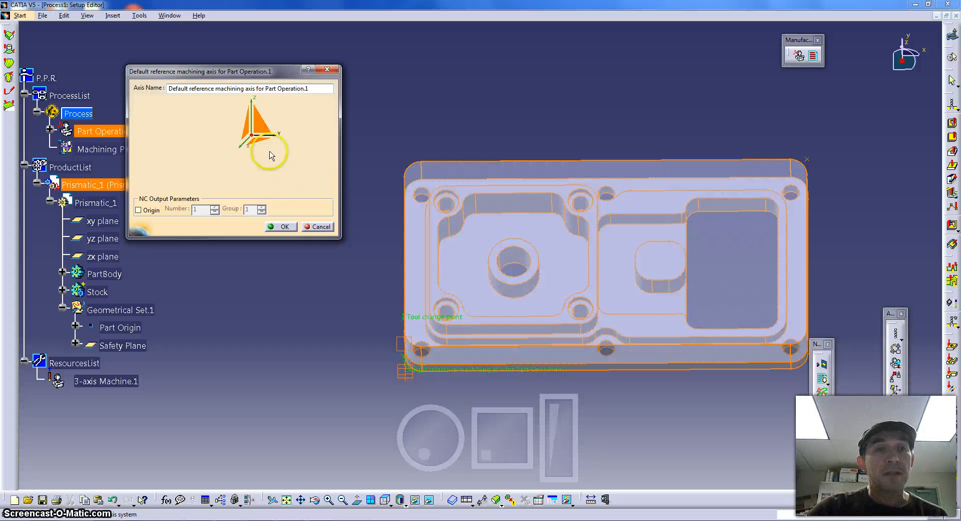
pyautogui.click(253, 140)
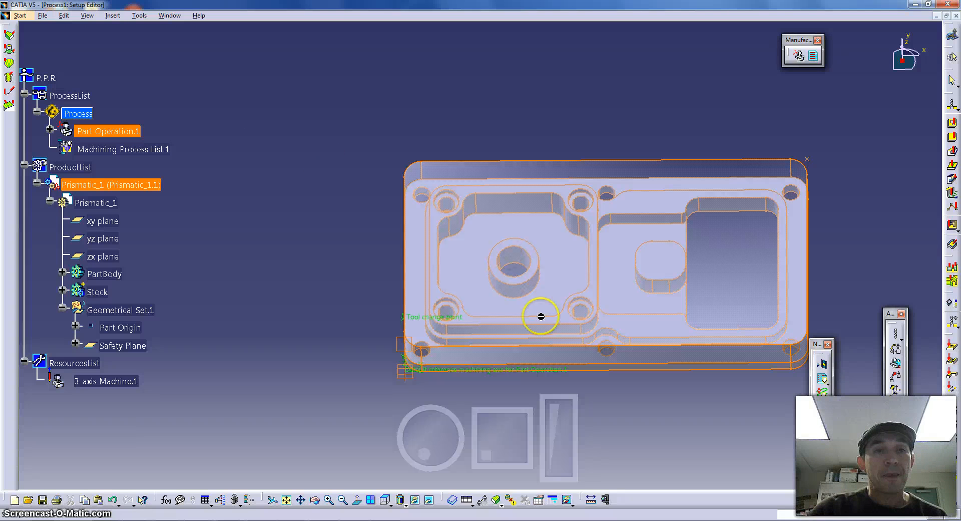
pyautogui.moveTo(446, 442)
pyautogui.mouseDown()
pyautogui.moveTo(429, 430)
pyautogui.moveTo(436, 435)
pyautogui.mouseUp()
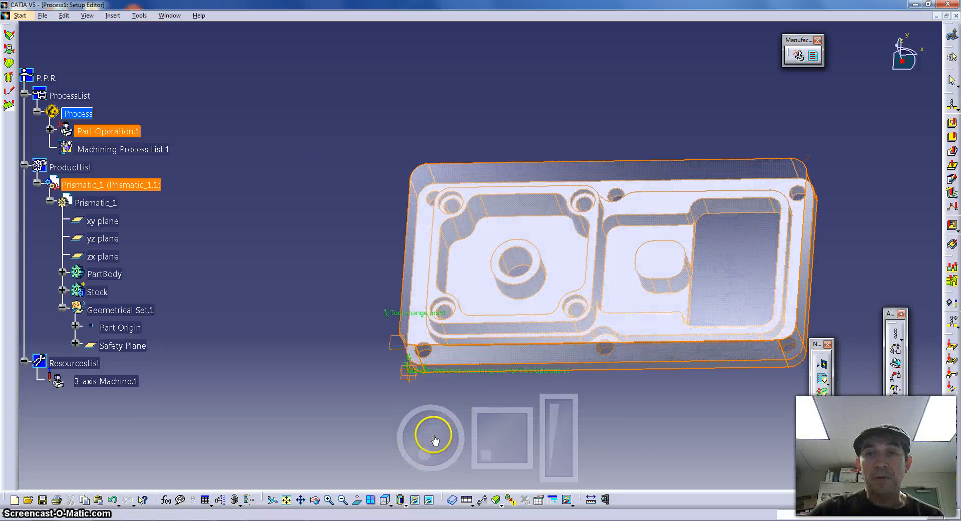
pyautogui.click(806, 157)
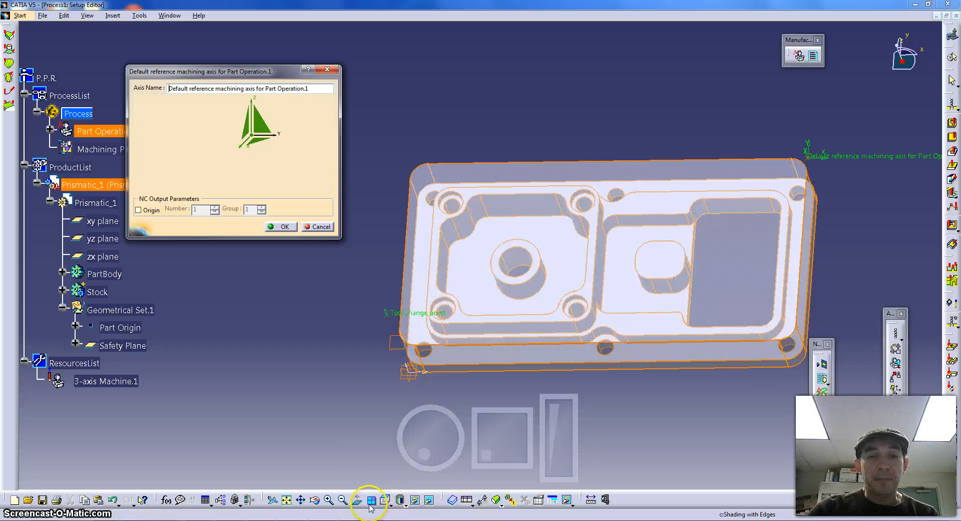
pyautogui.click(386, 500)
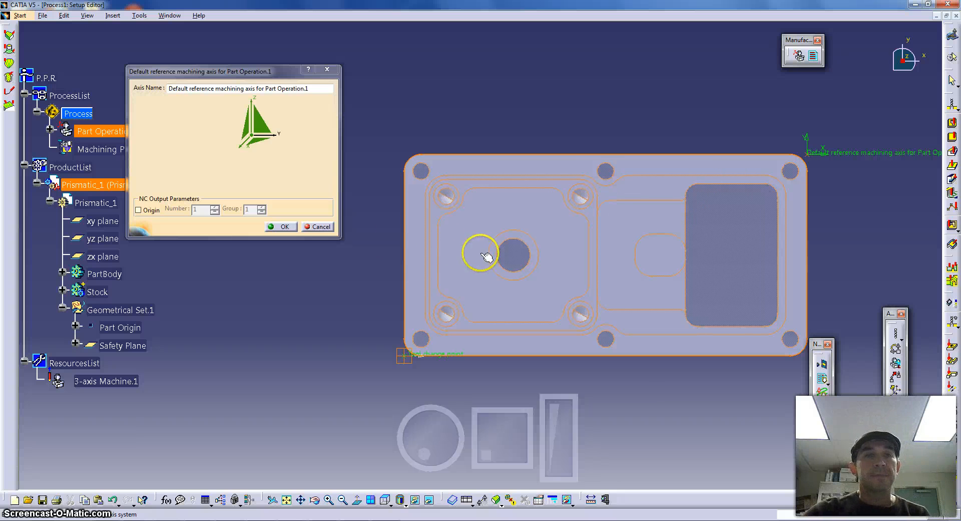
pyautogui.click(285, 226)
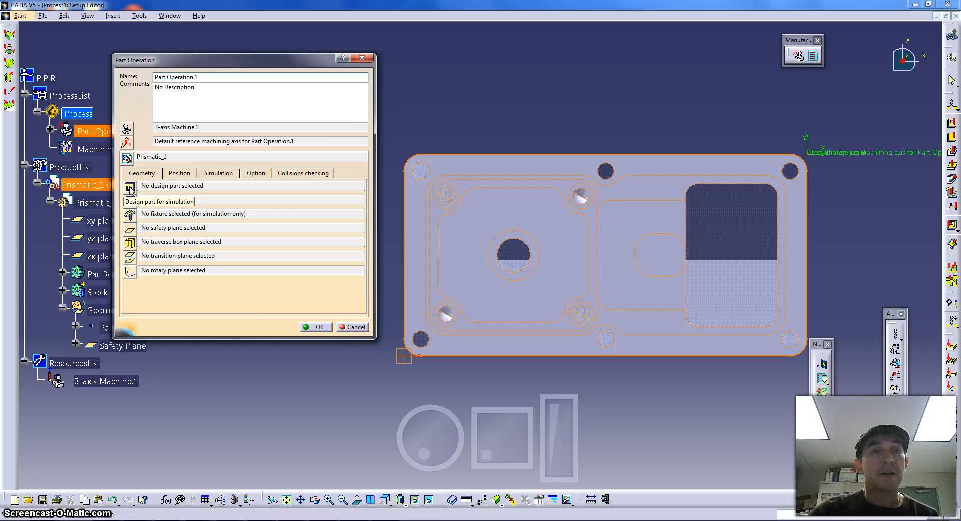
# - Hide the Stock body and assign PartBody as the design part of Part Operation.1
pyautogui.click(129, 188)
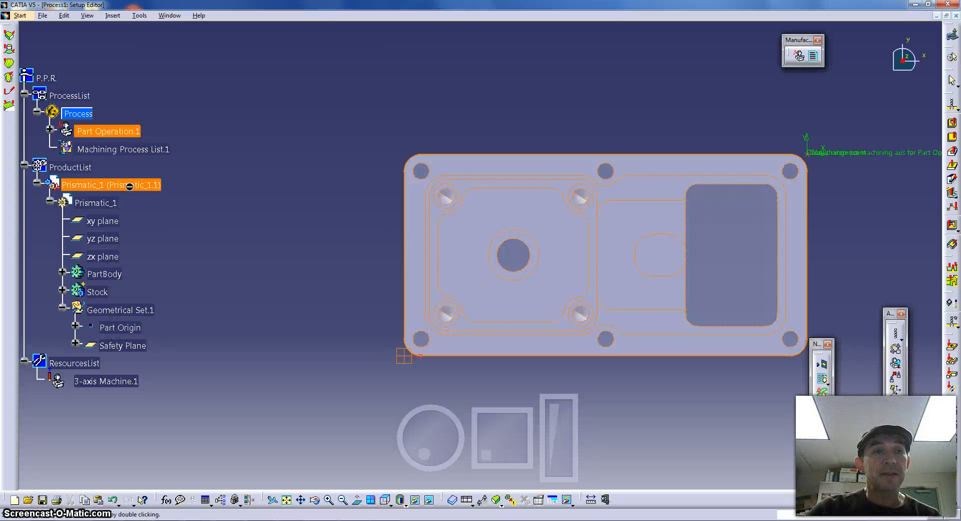
pyautogui.moveTo(429, 427); pyautogui.dragTo(485, 420)
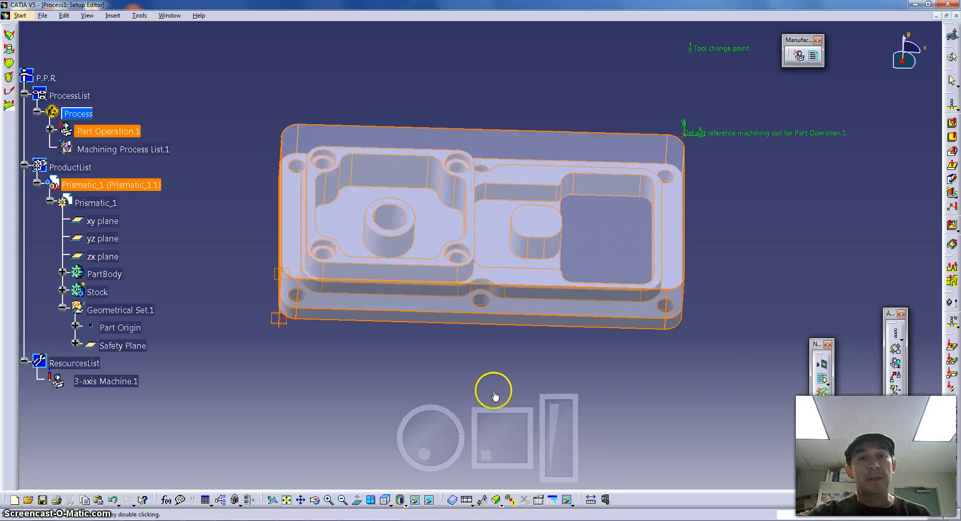
pyautogui.rightClick(100, 293)
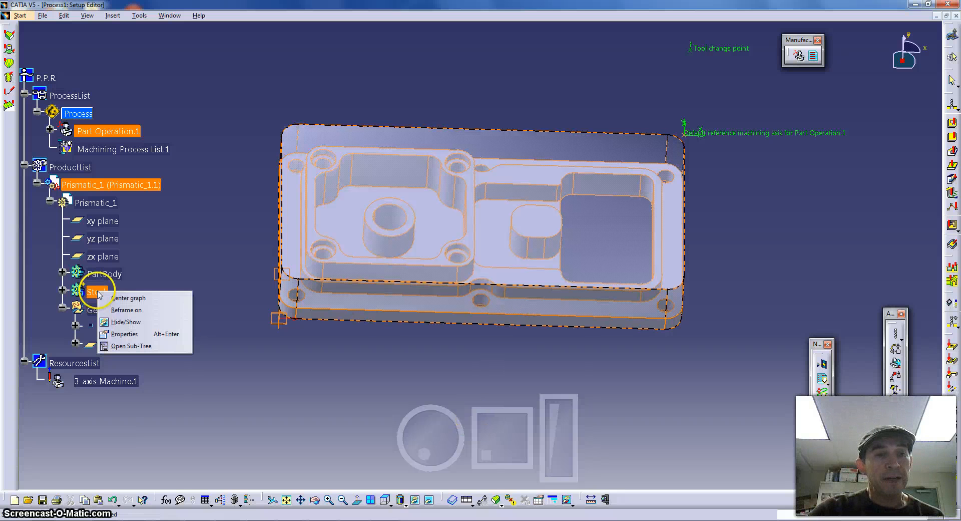
pyautogui.click(148, 321)
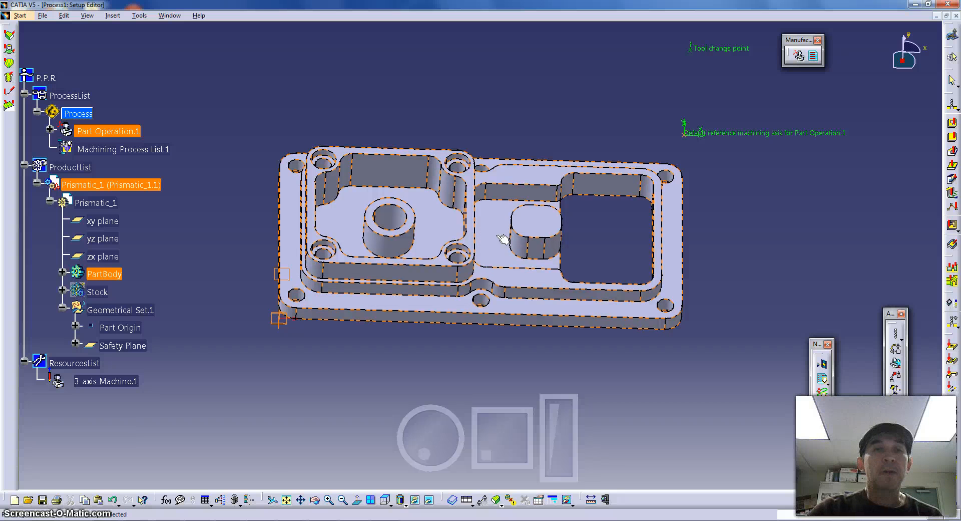
pyautogui.click(544, 245)
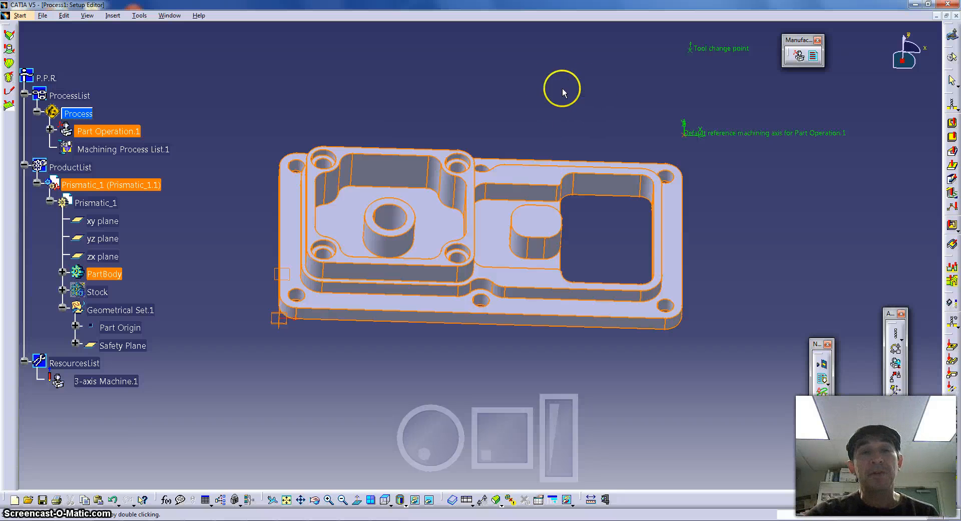
pyautogui.doubleClick(535, 75)
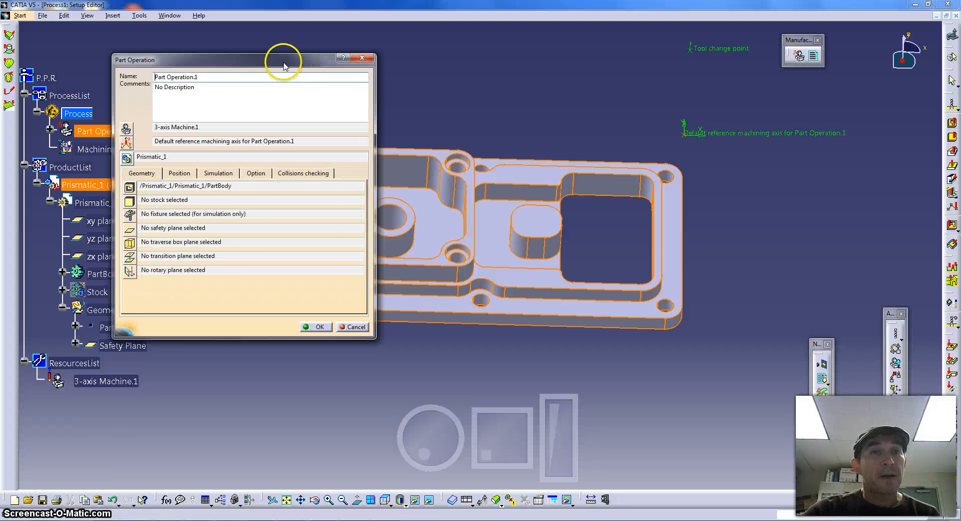
# - Show the Stock body again and assign it as the stock of Part Operation.1
pyautogui.moveTo(283, 59); pyautogui.dragTo(332, 45)
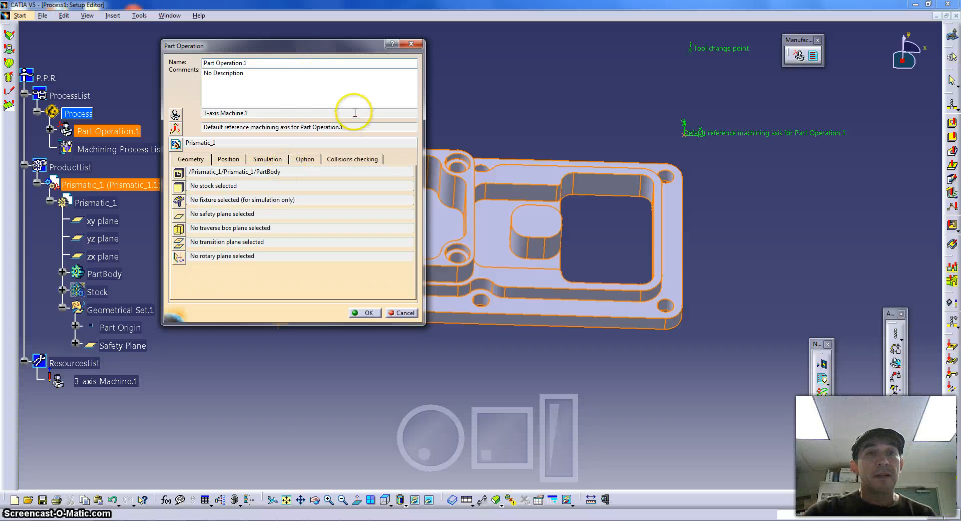
pyautogui.moveTo(302, 50); pyautogui.dragTo(632, 90)
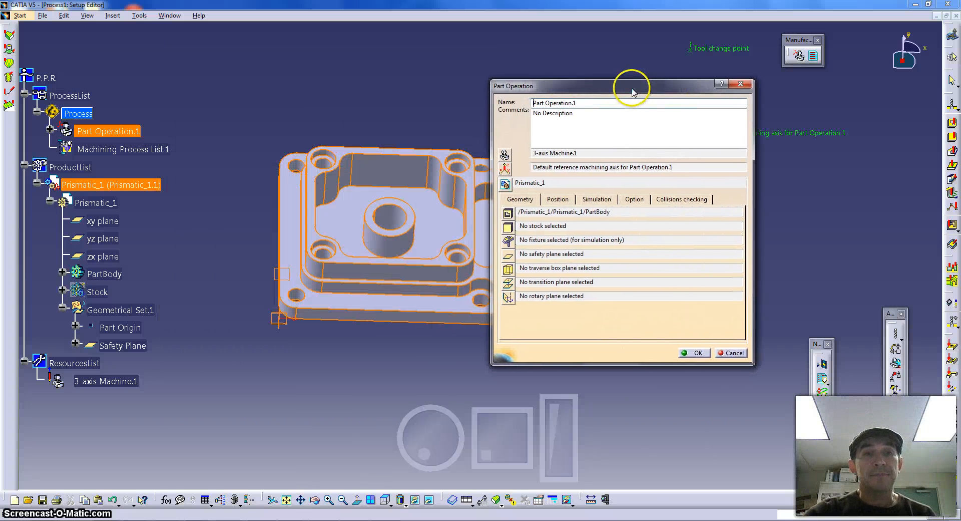
pyautogui.rightClick(94, 289)
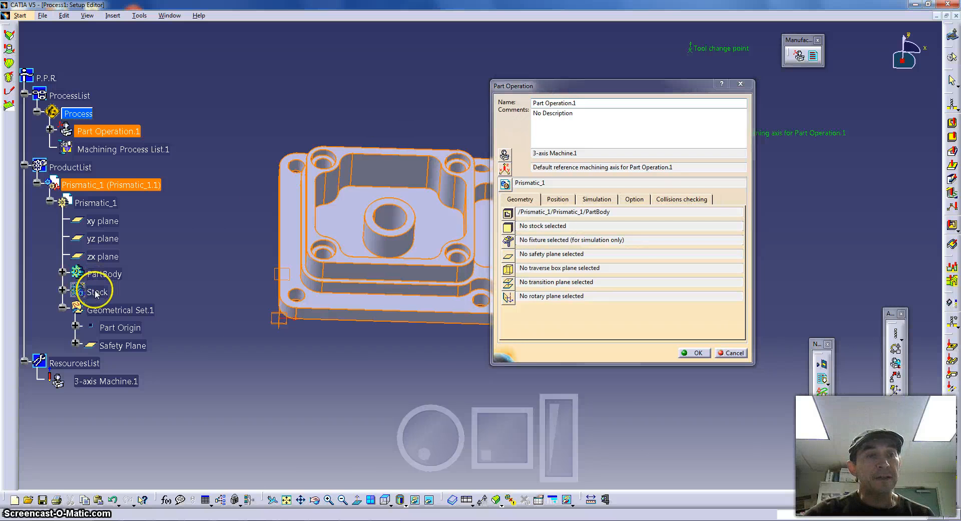
pyautogui.click(131, 321)
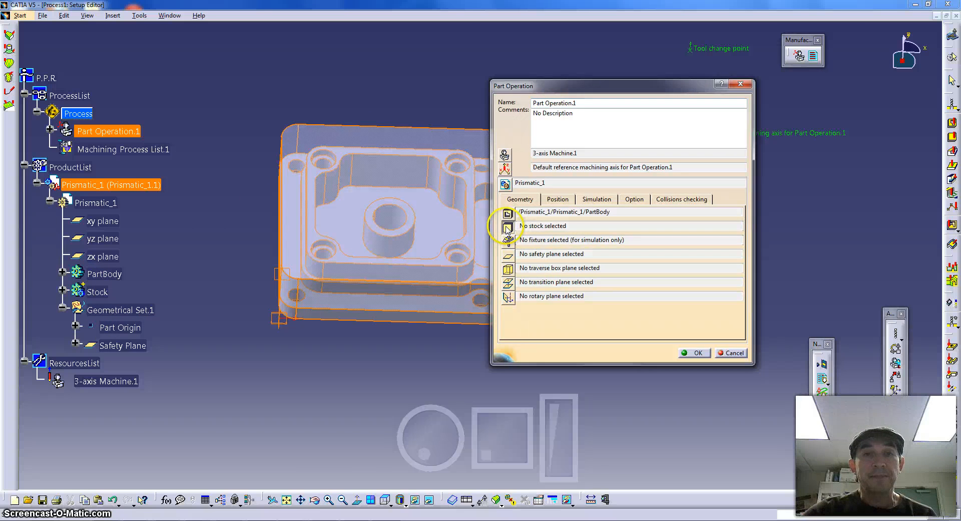
pyautogui.click(507, 228)
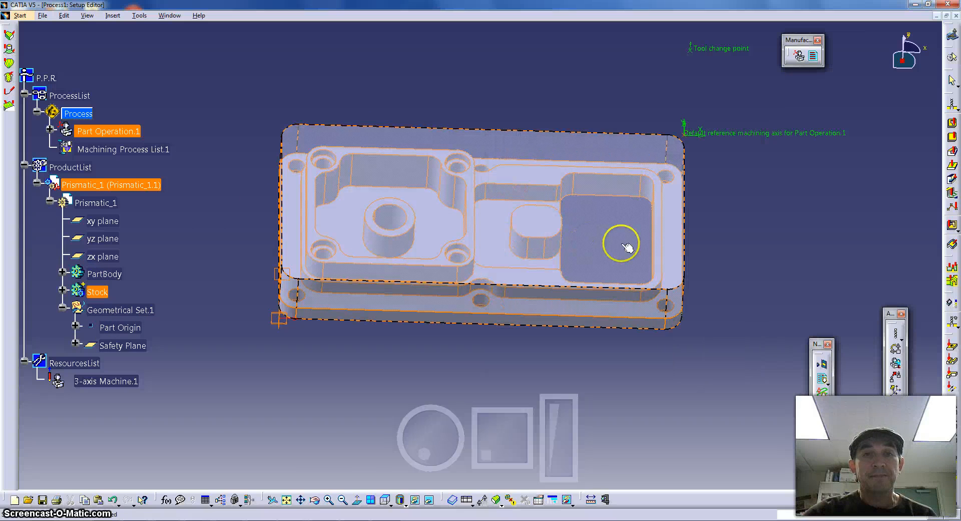
pyautogui.click(540, 150)
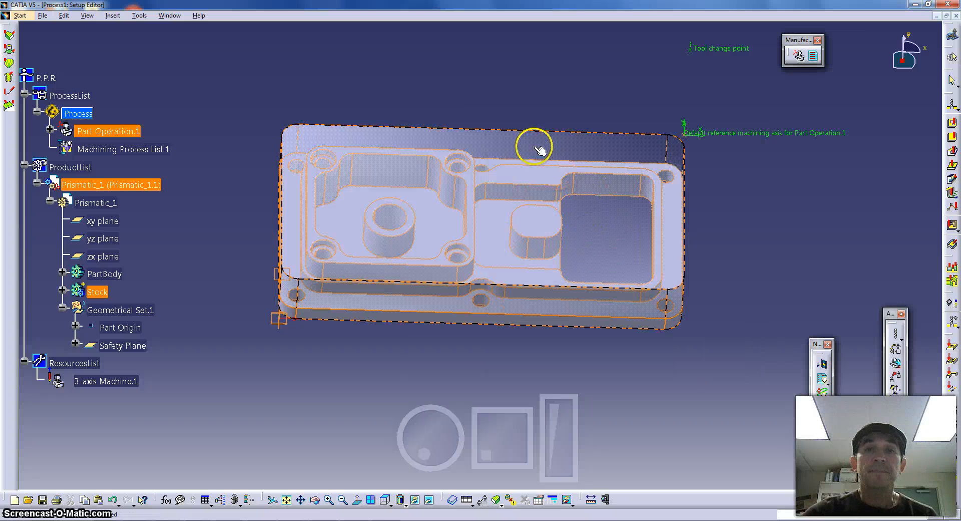
pyautogui.doubleClick(466, 60)
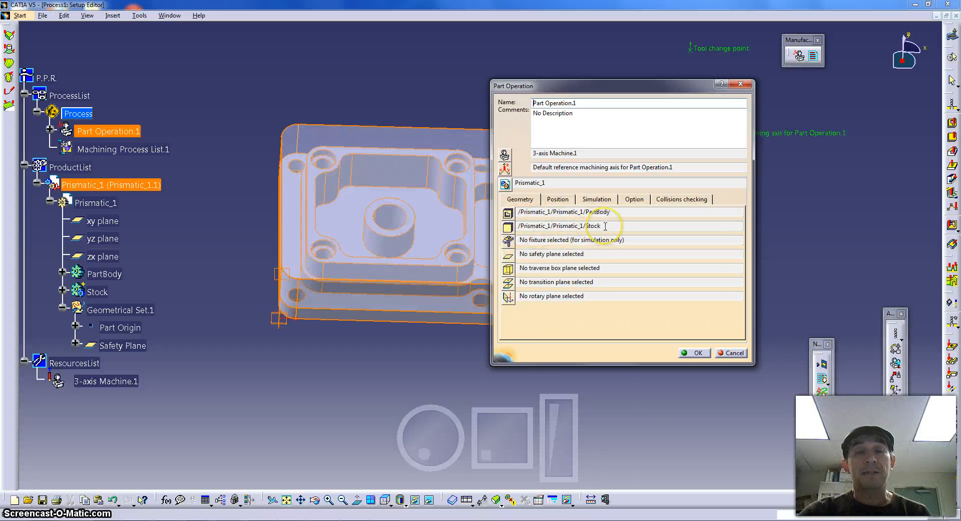
# - Assign the Safety Plane just above the stock as the safety plane and accept the Part Operation.1 definition
pyautogui.moveTo(589, 84); pyautogui.dragTo(728, 73)
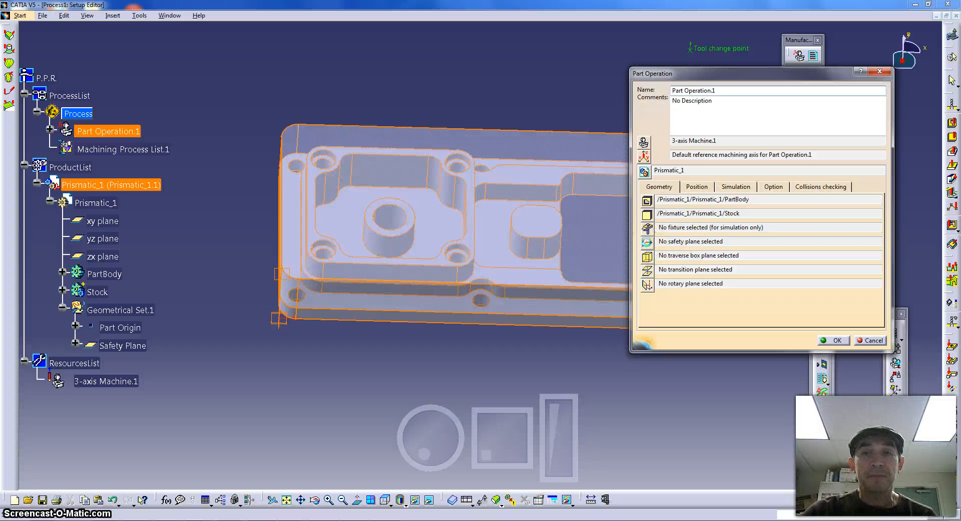
pyautogui.click(648, 245)
pyautogui.moveTo(427, 399); pyautogui.dragTo(427, 369, button='middle')
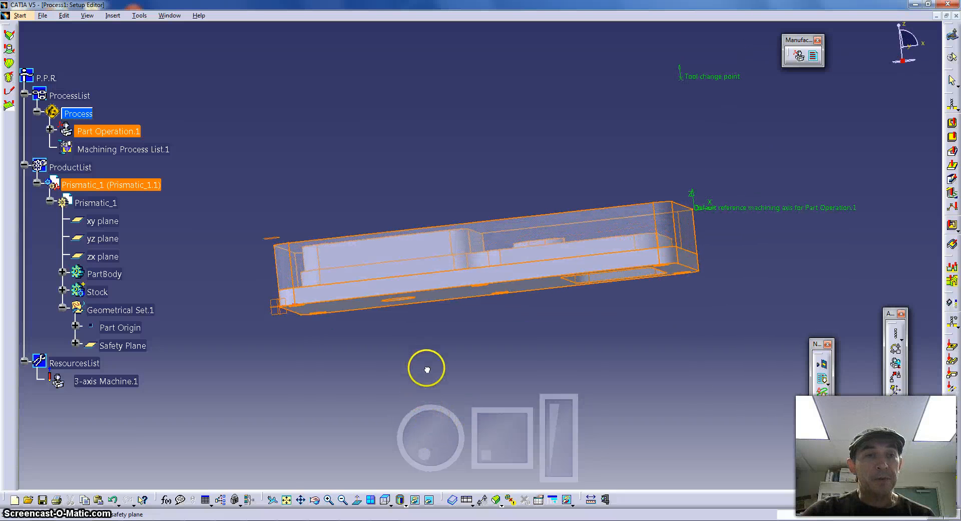
pyautogui.click(280, 241)
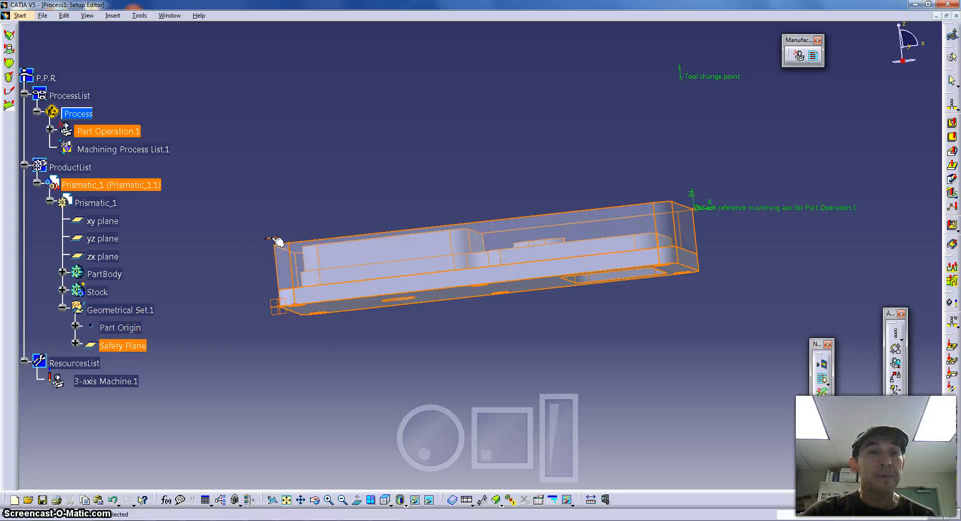
pyautogui.click(279, 242)
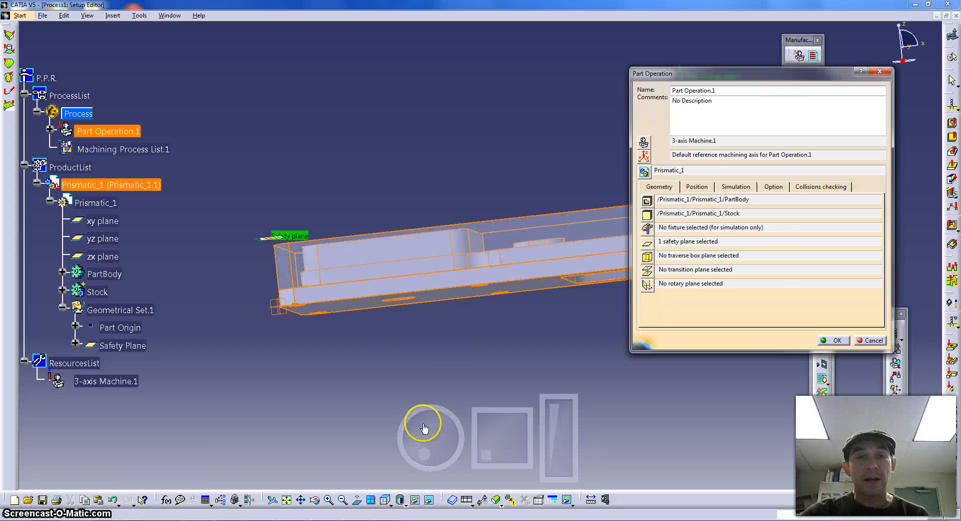
pyautogui.moveTo(435, 428); pyautogui.dragTo(402, 479)
pyautogui.moveTo(435, 422)
pyautogui.mouseDown()
pyautogui.moveTo(412, 429)
pyautogui.moveTo(438, 404)
pyautogui.moveTo(461, 414)
pyautogui.moveTo(436, 426)
pyautogui.mouseUp()
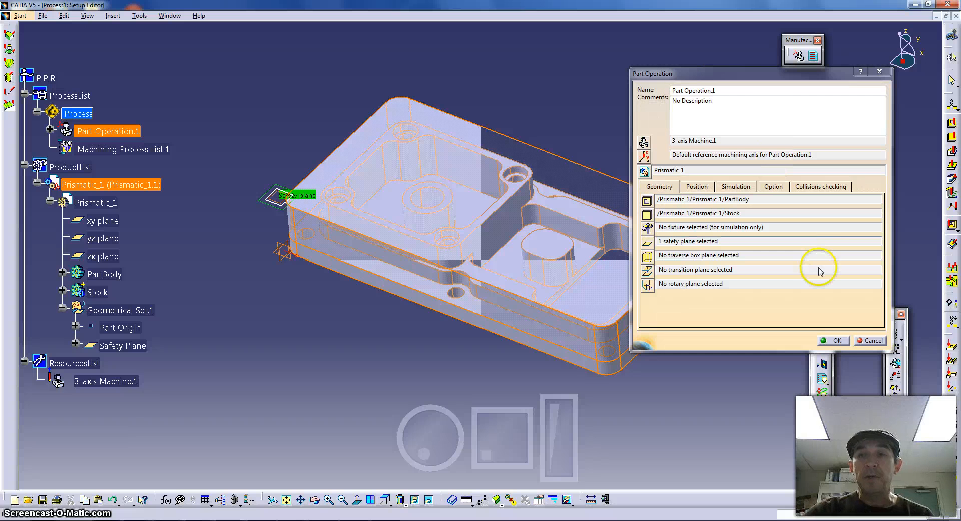
pyautogui.click(835, 339)
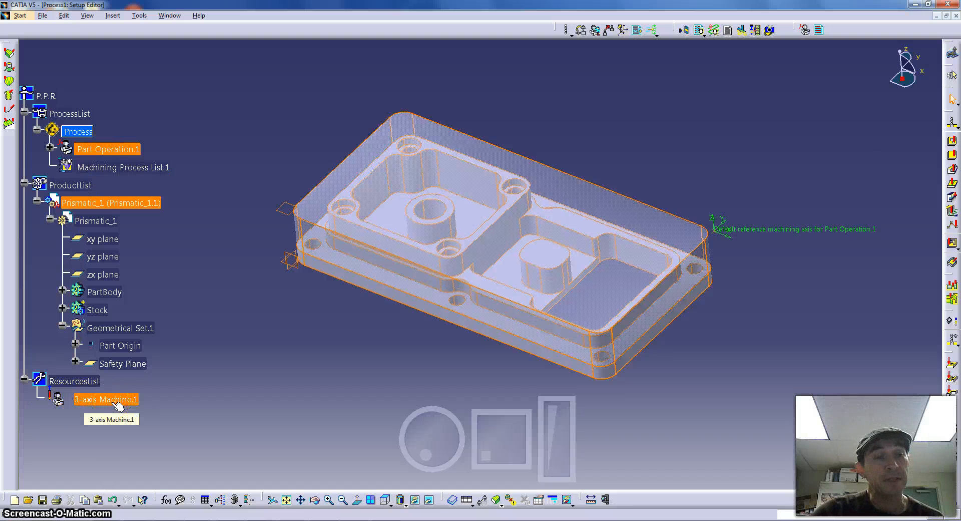
# - Review the numerical control settings of 3-axis Machine.1 and close its definition
pyautogui.doubleClick(97, 401)
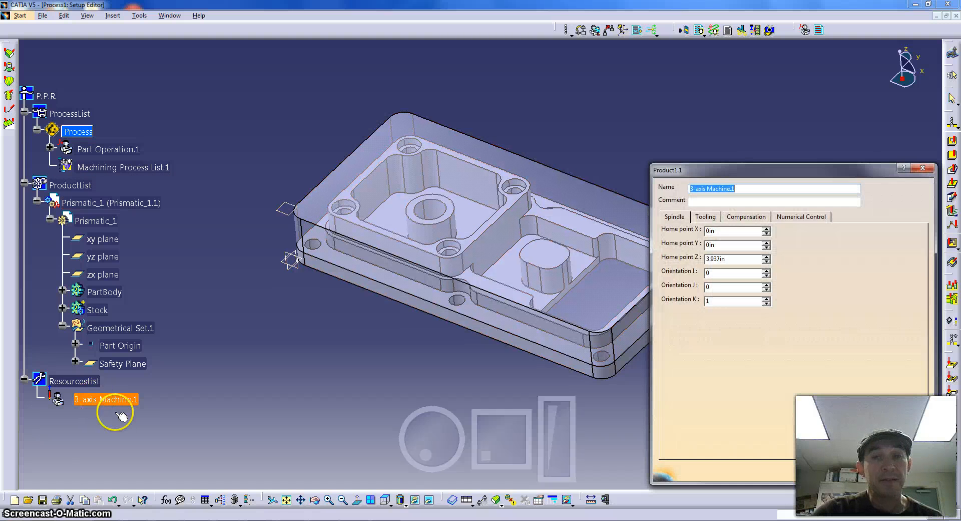
pyautogui.click(809, 219)
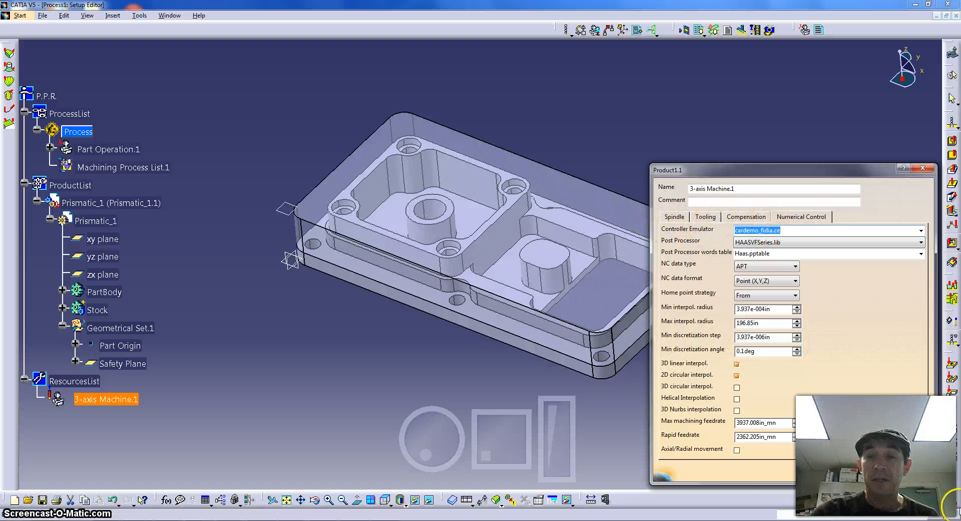
pyautogui.click(922, 474)
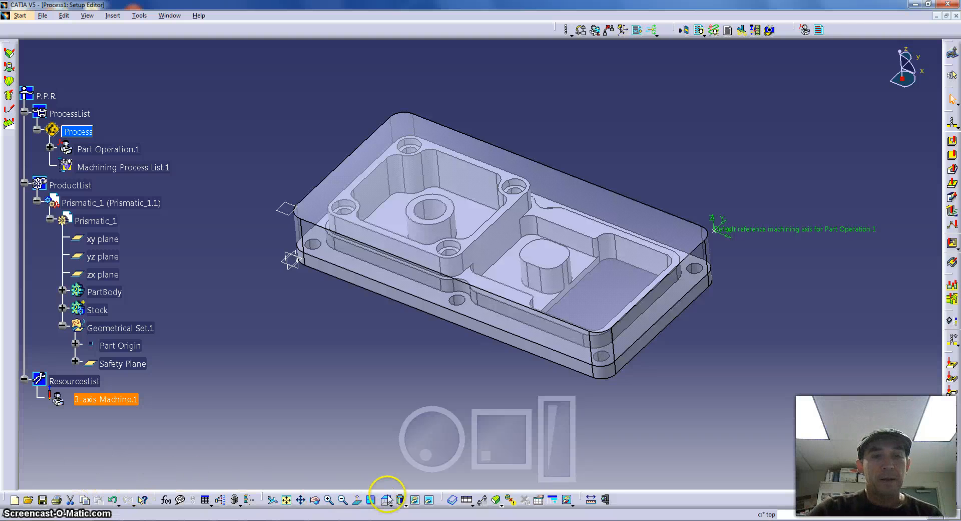
# - Expand Part Operation.1 in the process tree to locate Manufacturing Program.1
pyautogui.click(50, 148)
pyautogui.click(136, 167)
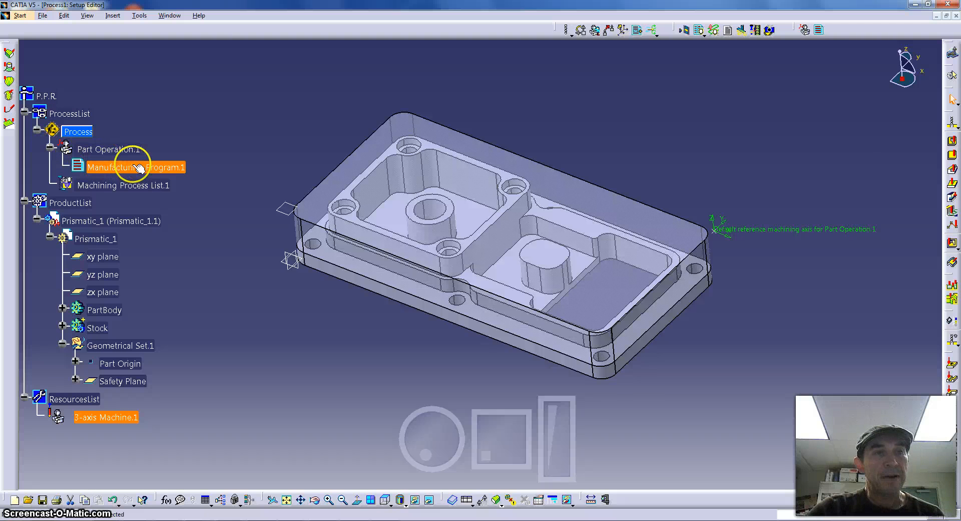
pyautogui.click(197, 261)
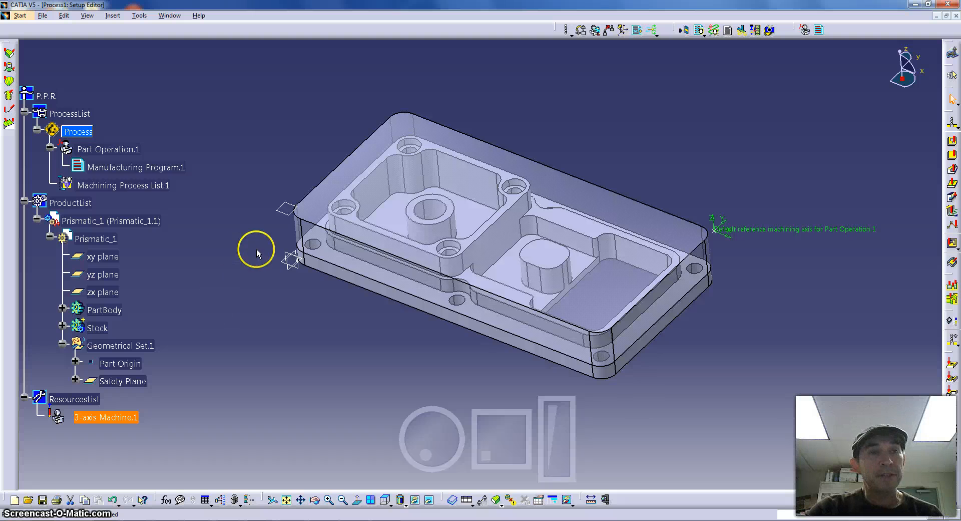
pyautogui.click(132, 168)
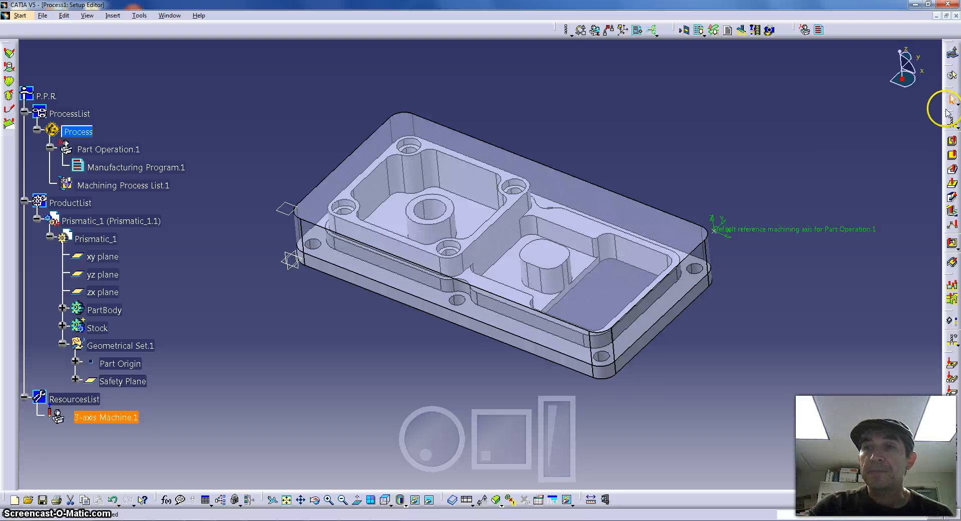
# - Dock the machining operations toolbar in the same row as the other manufacturing toolbars
pyautogui.moveTo(947, 114); pyautogui.dragTo(706, 30)
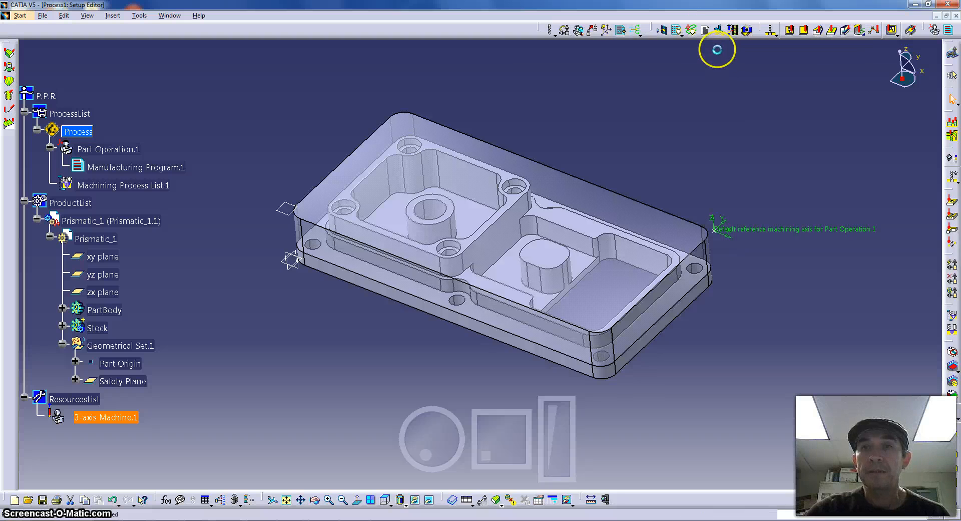